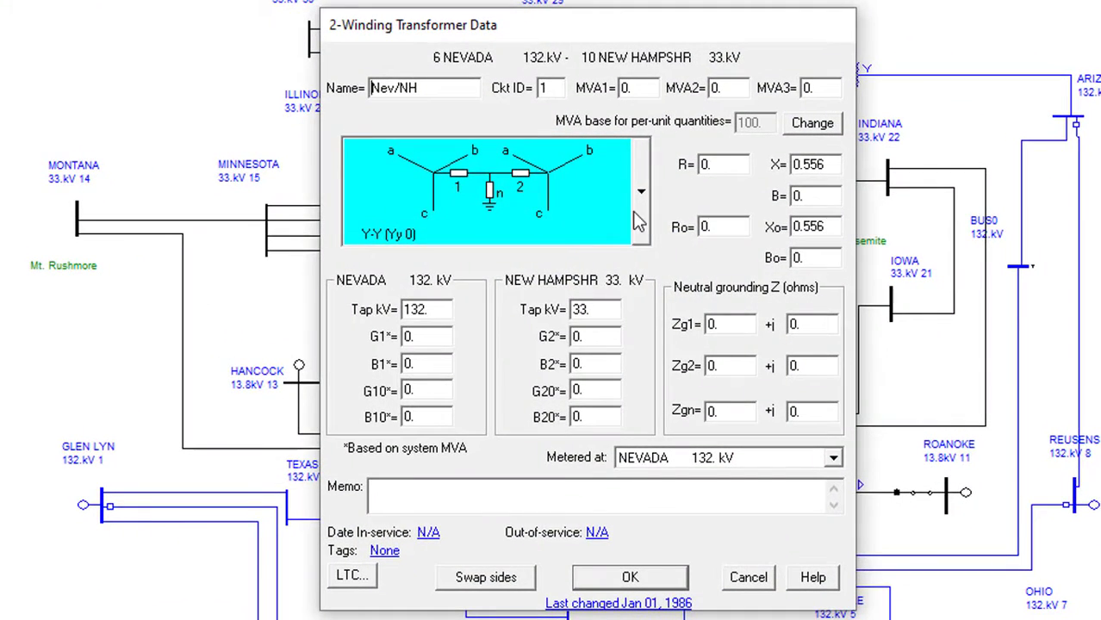
# Browse the two-winding transformer's connection types and close its data unchanged
pyautogui.click(639, 222)
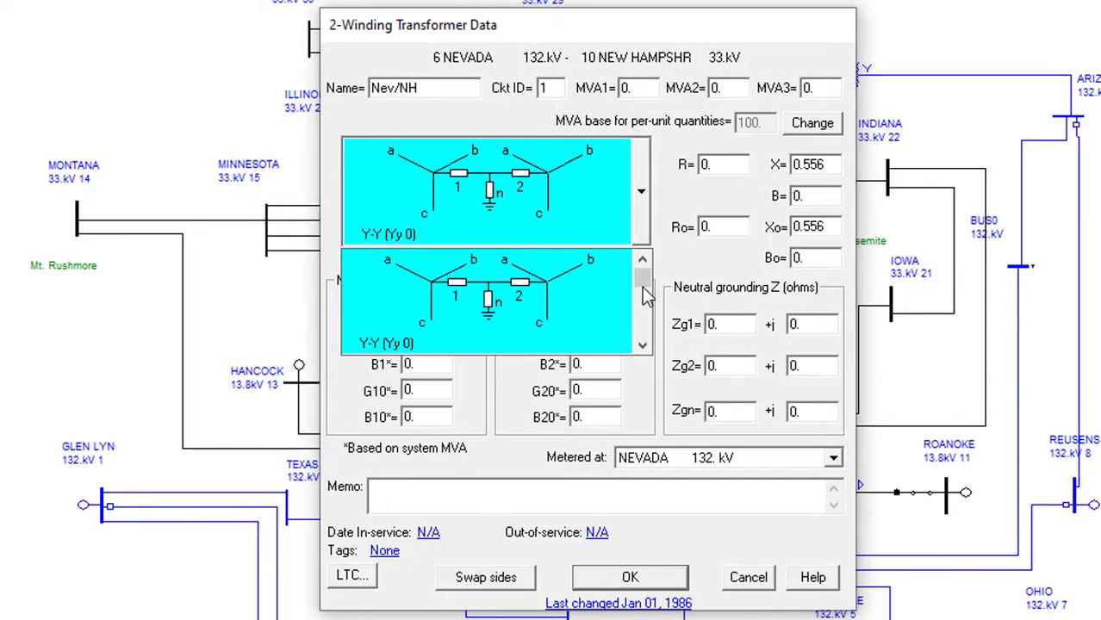
pyautogui.click(642, 345)
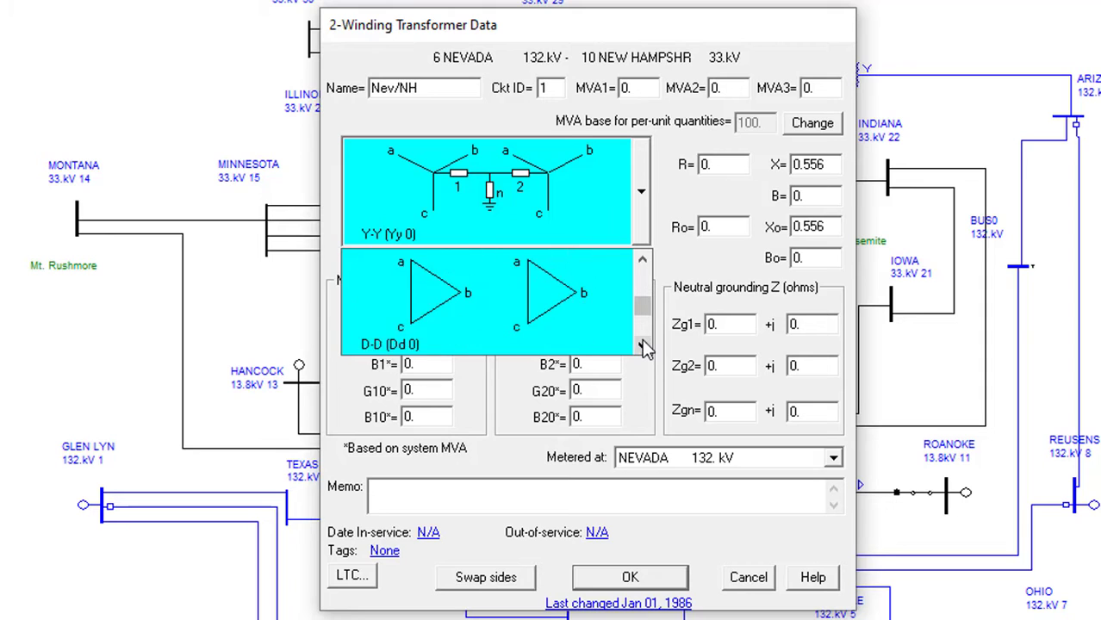
pyautogui.click(642, 345)
pyautogui.click(642, 345)
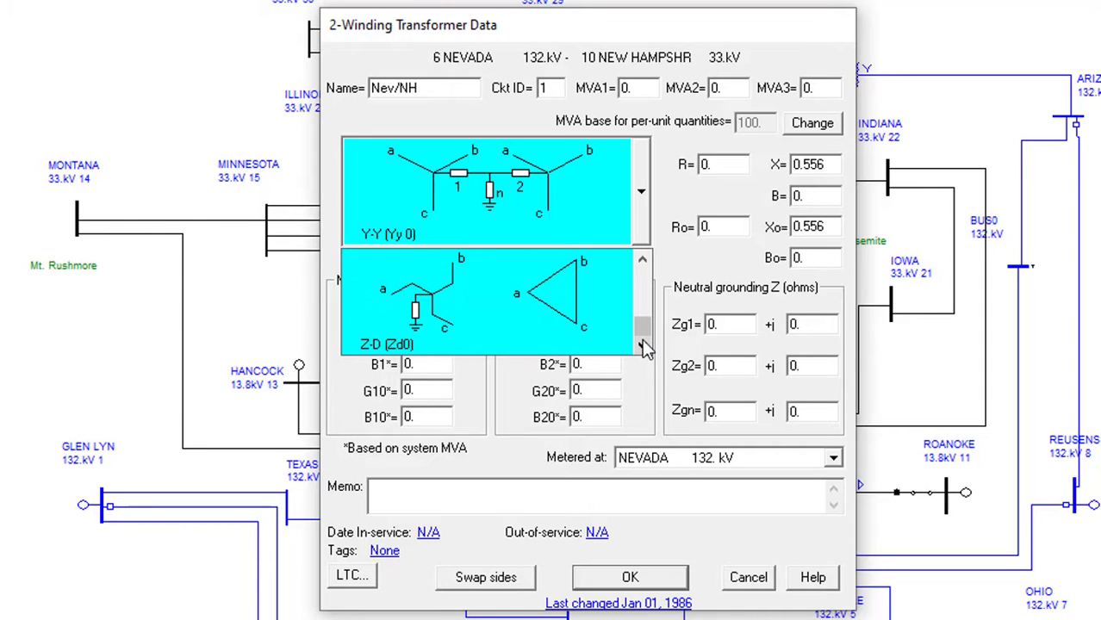
pyautogui.click(749, 581)
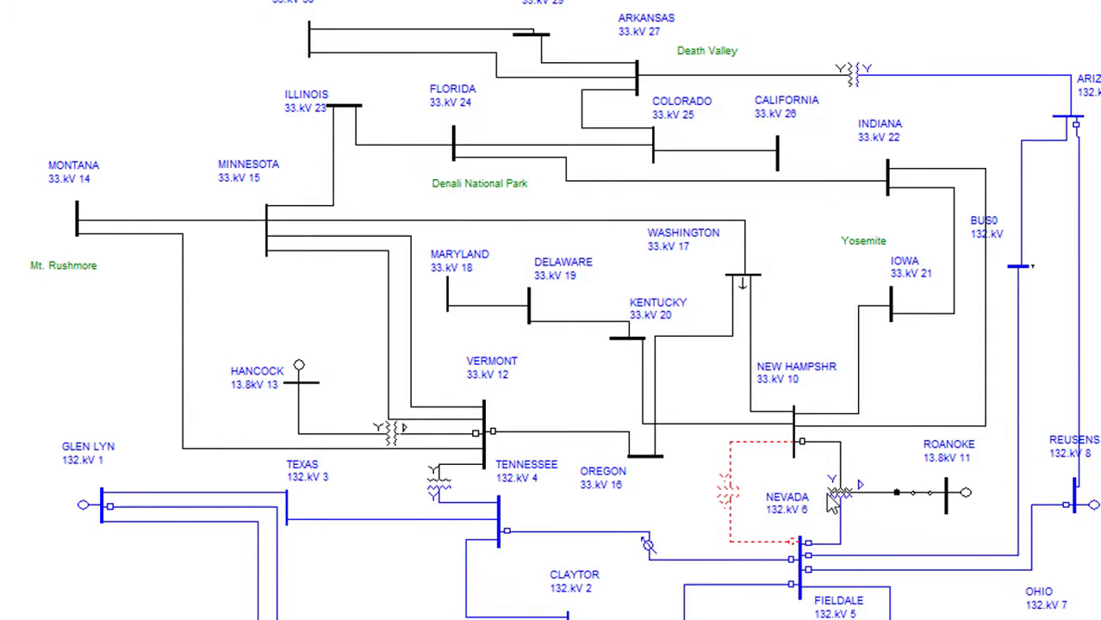
# Review the Nev/NH/Rnk three-winding transformer's connection types and close it unchanged
pyautogui.doubleClick(829, 498)
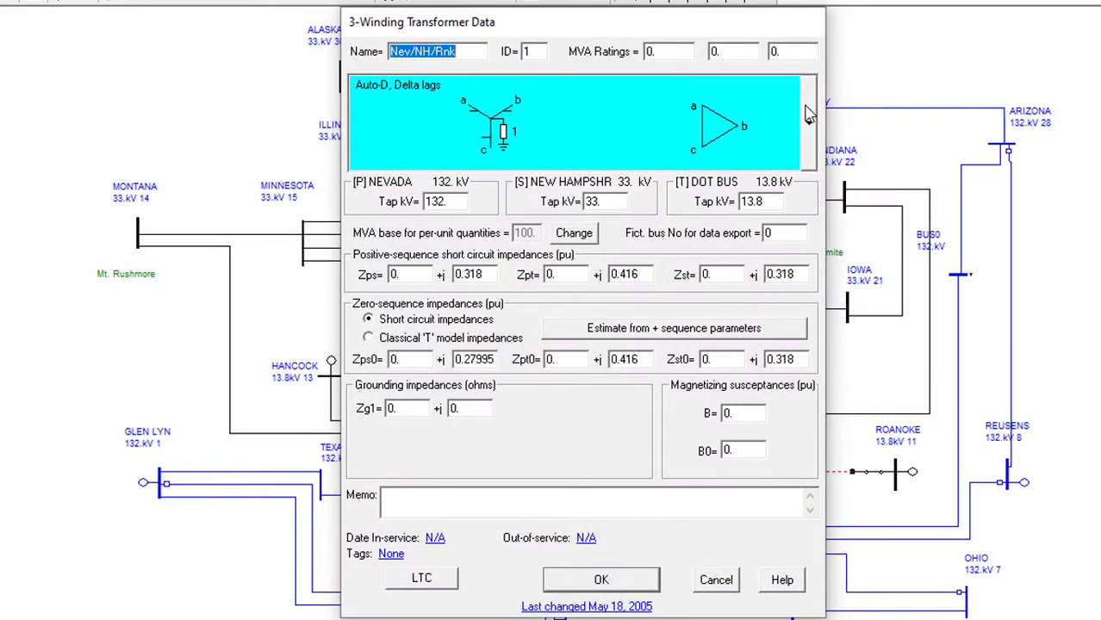
pyautogui.click(810, 117)
pyautogui.click(813, 188)
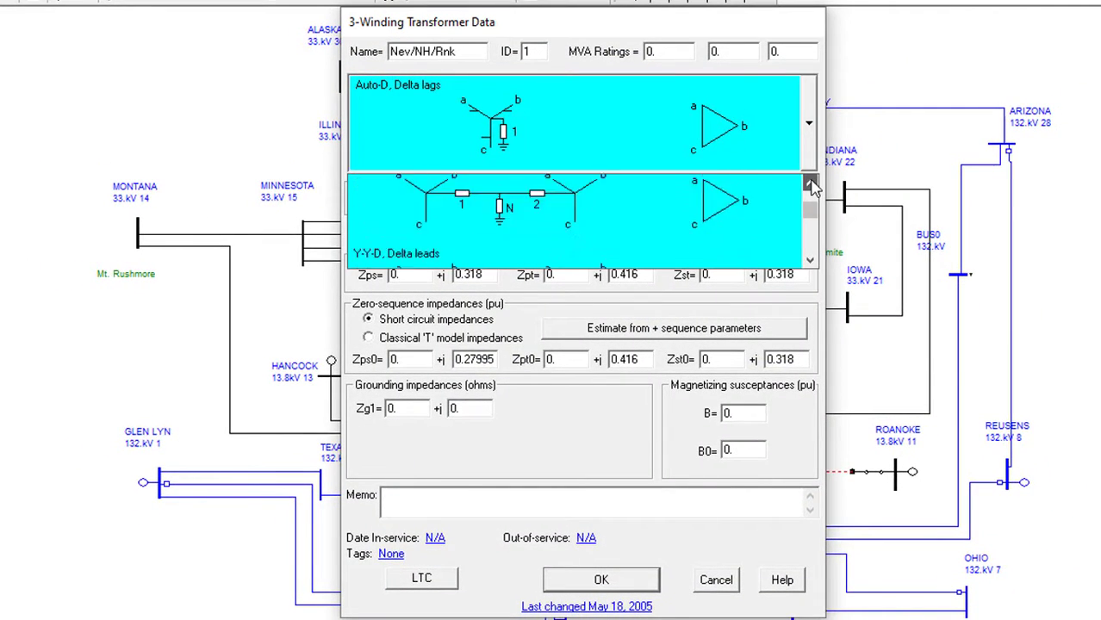
pyautogui.click(813, 188)
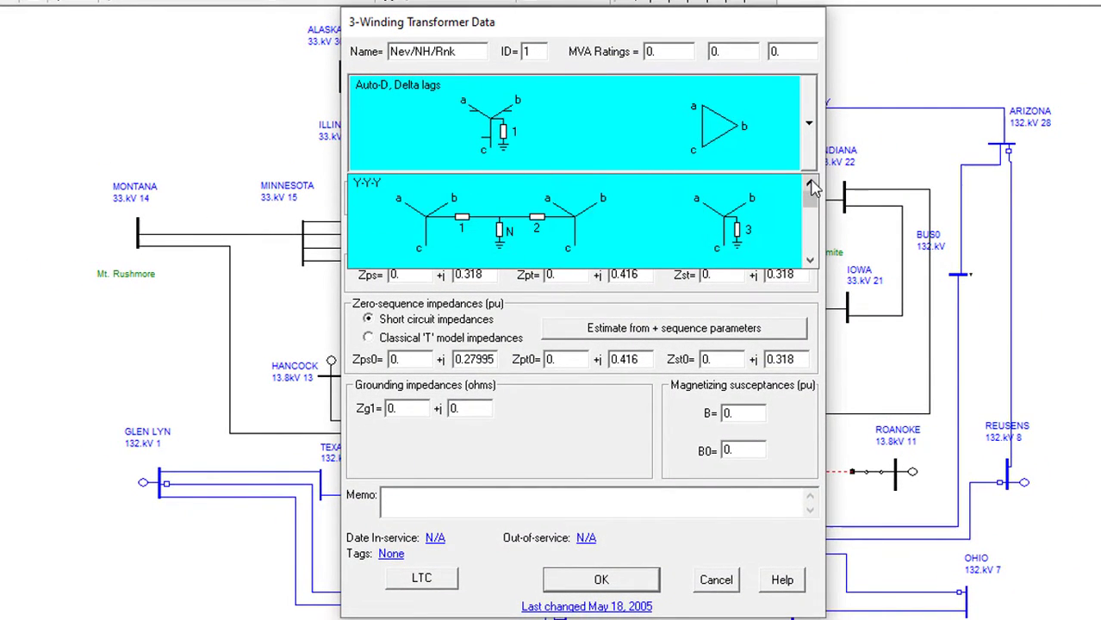
pyautogui.click(808, 261)
pyautogui.click(808, 261)
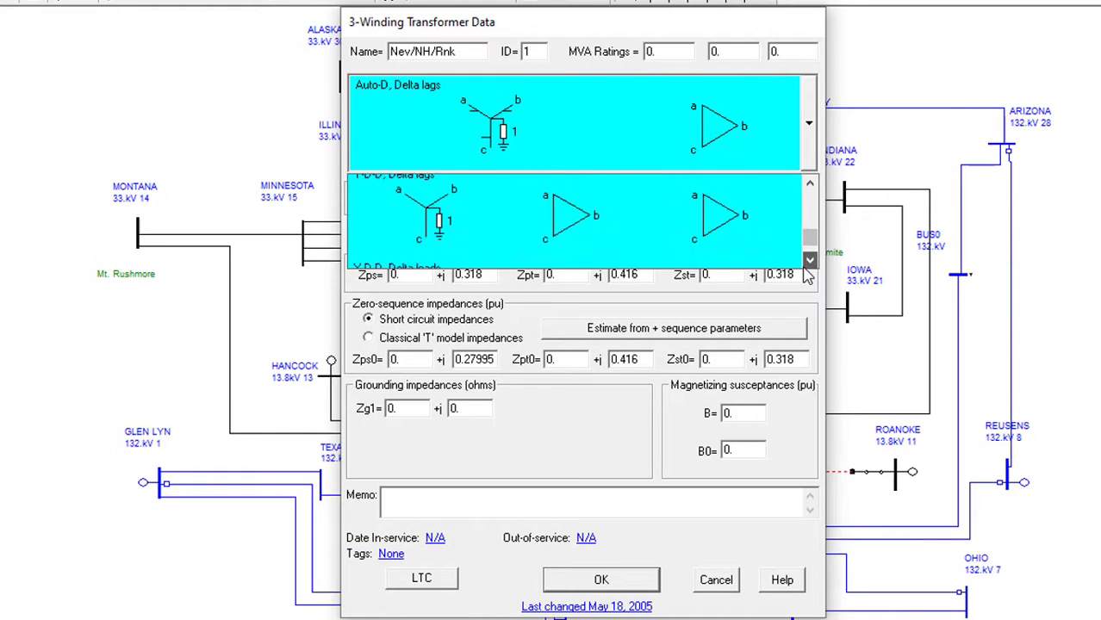
pyautogui.click(809, 261)
pyautogui.click(808, 261)
pyautogui.click(715, 582)
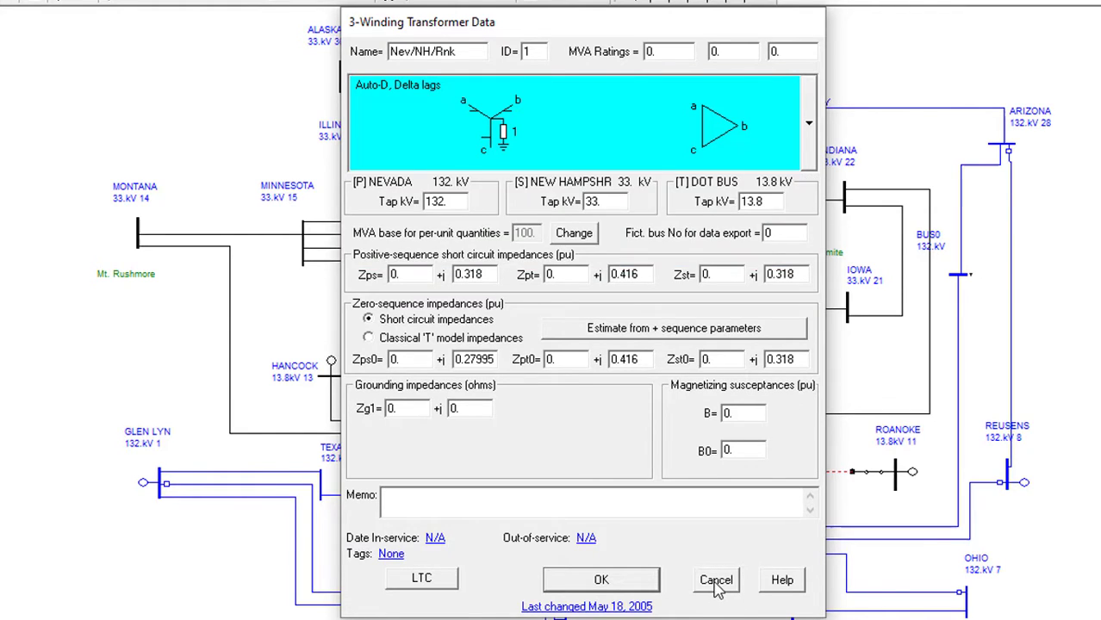
pyautogui.click(715, 582)
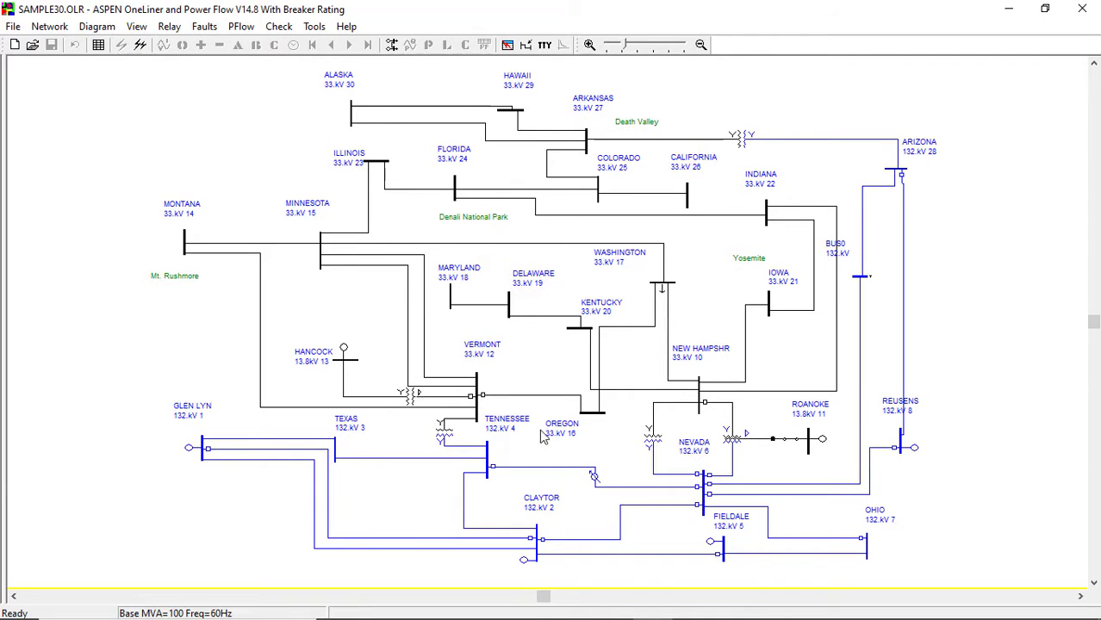
pyautogui.rightClick(482, 394)
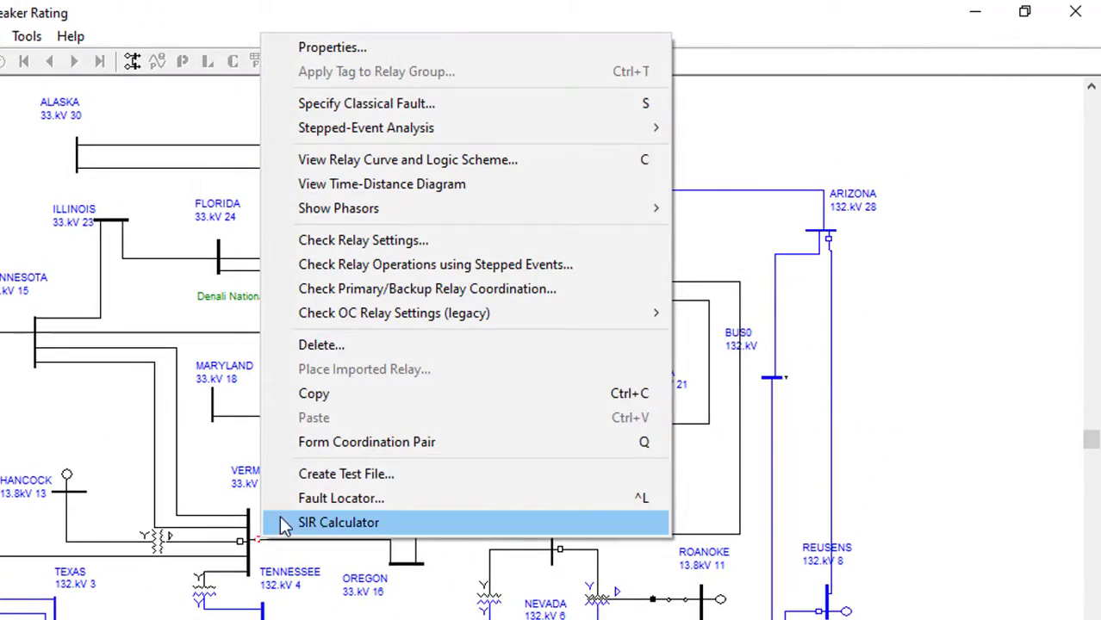
pyautogui.click(356, 103)
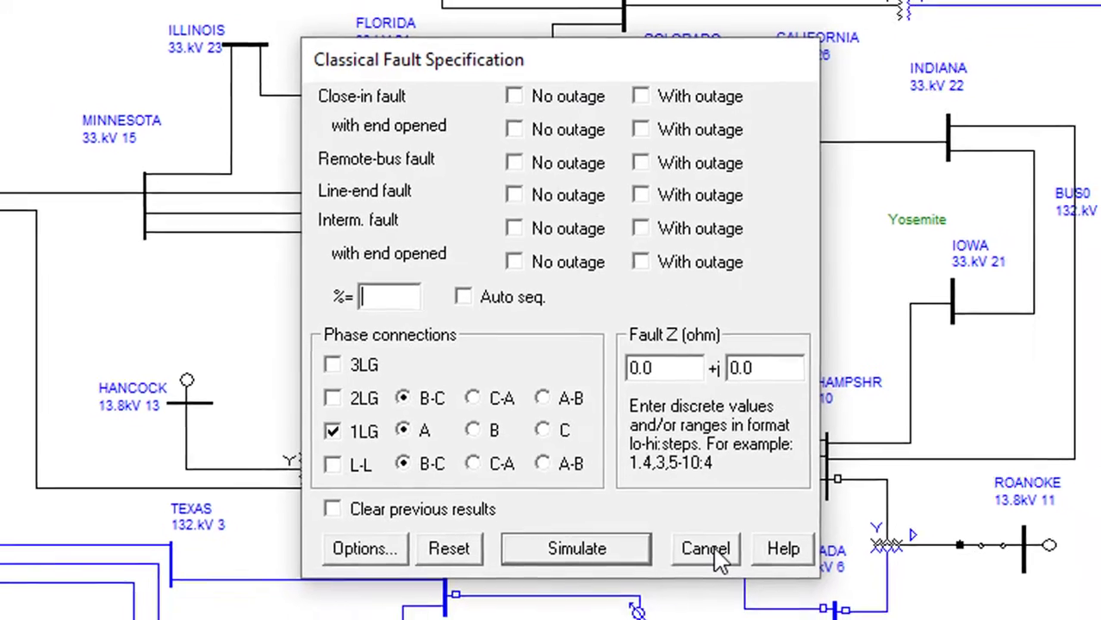
pyautogui.click(720, 558)
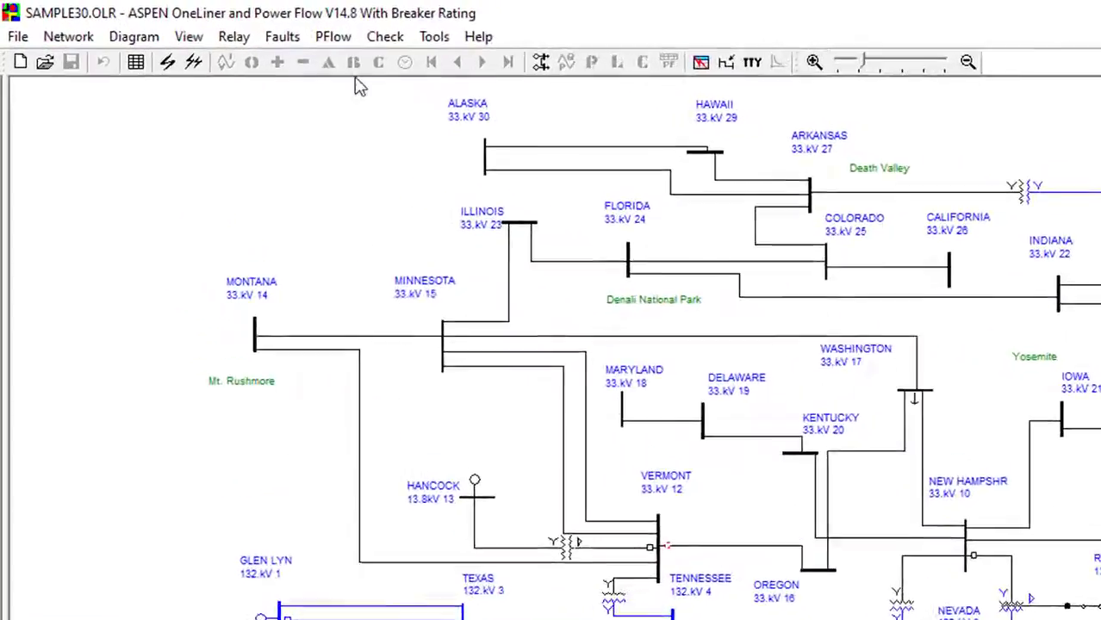
pyautogui.click(197, 25)
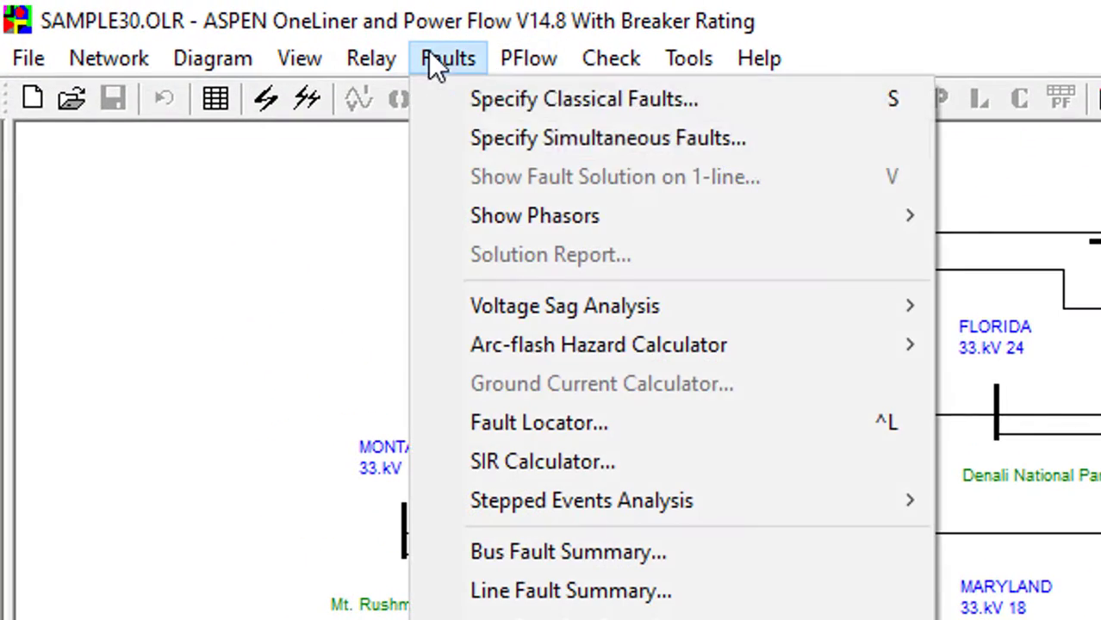
pyautogui.click(470, 137)
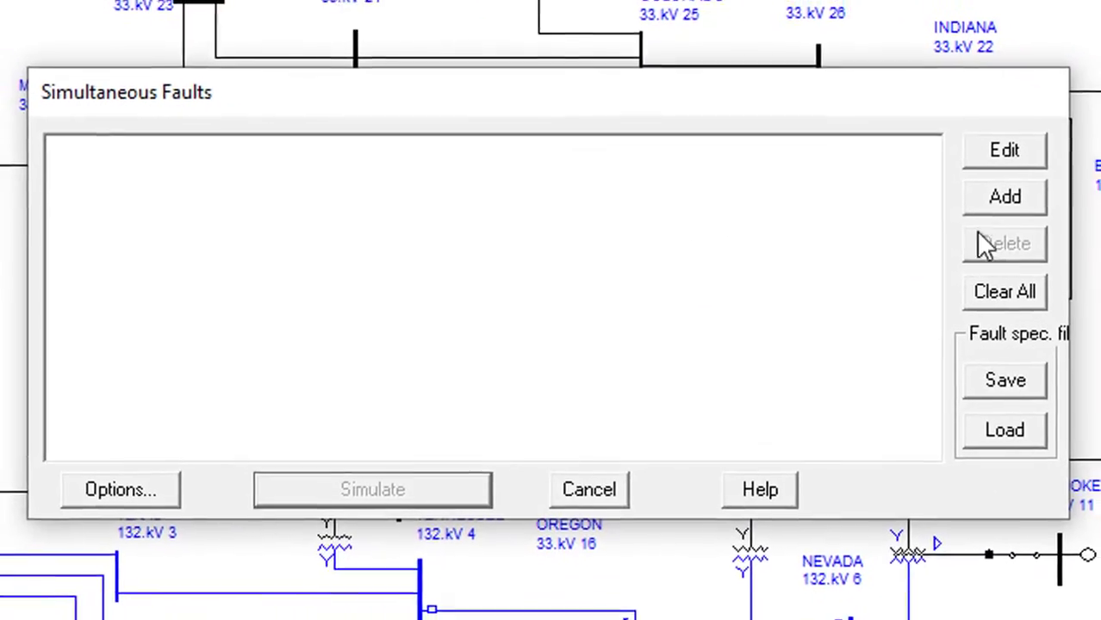
pyautogui.click(1035, 208)
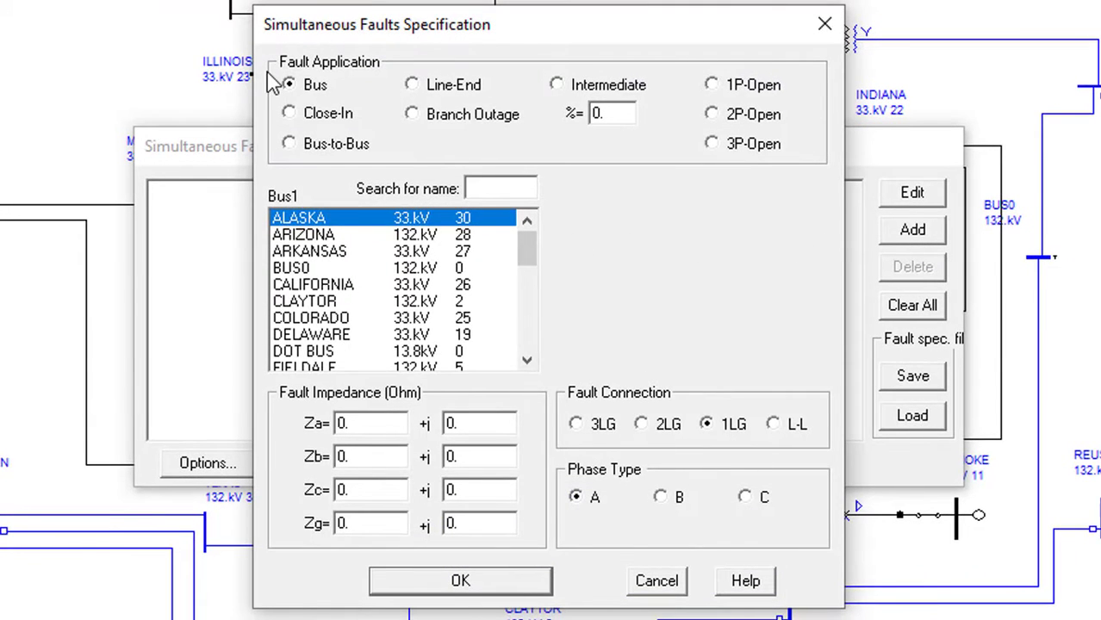
pyautogui.click(515, 577)
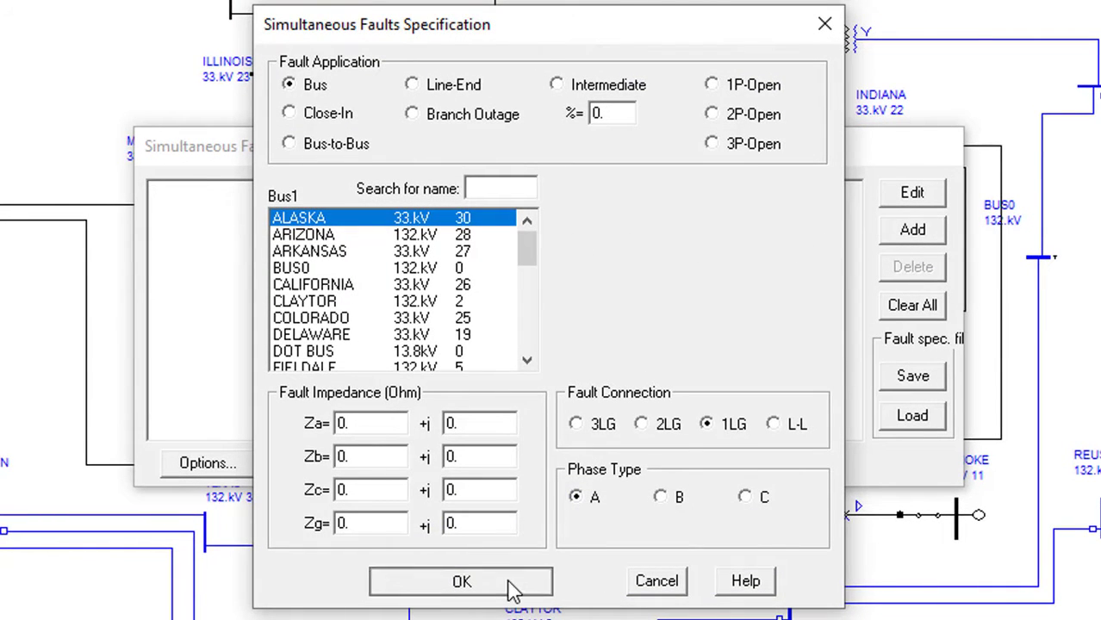
pyautogui.click(914, 233)
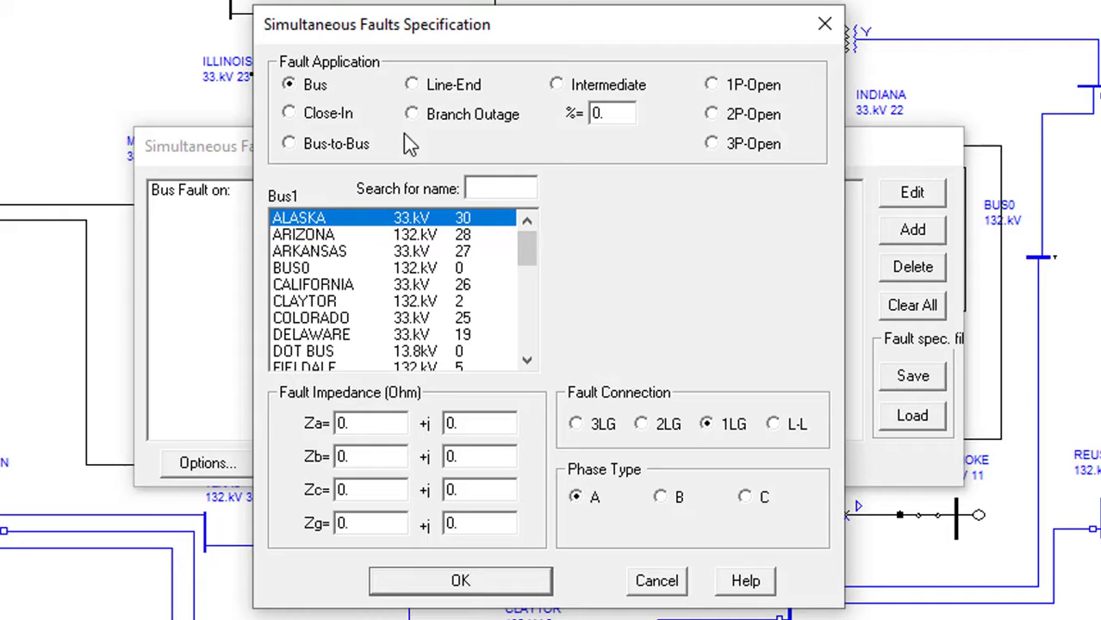
pyautogui.click(413, 86)
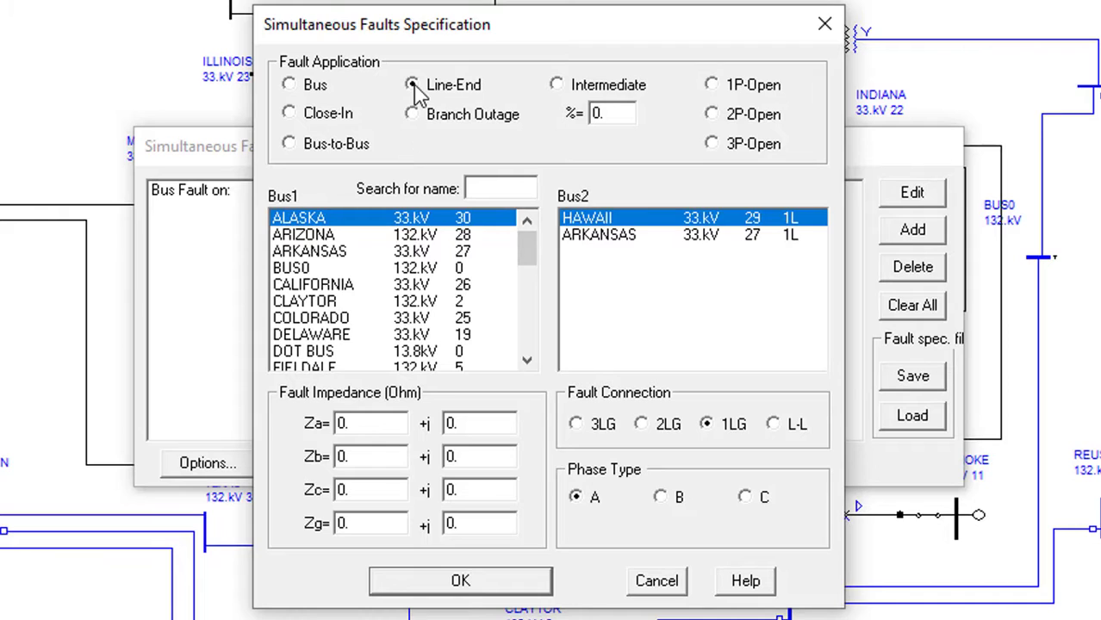
pyautogui.click(357, 252)
pyautogui.click(596, 251)
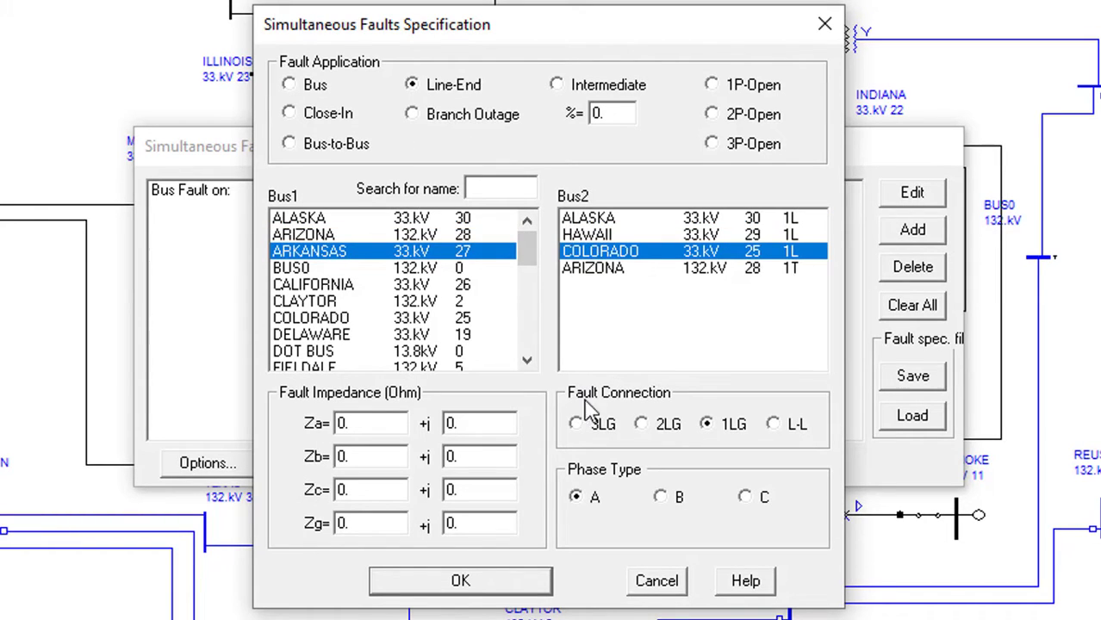
pyautogui.click(507, 584)
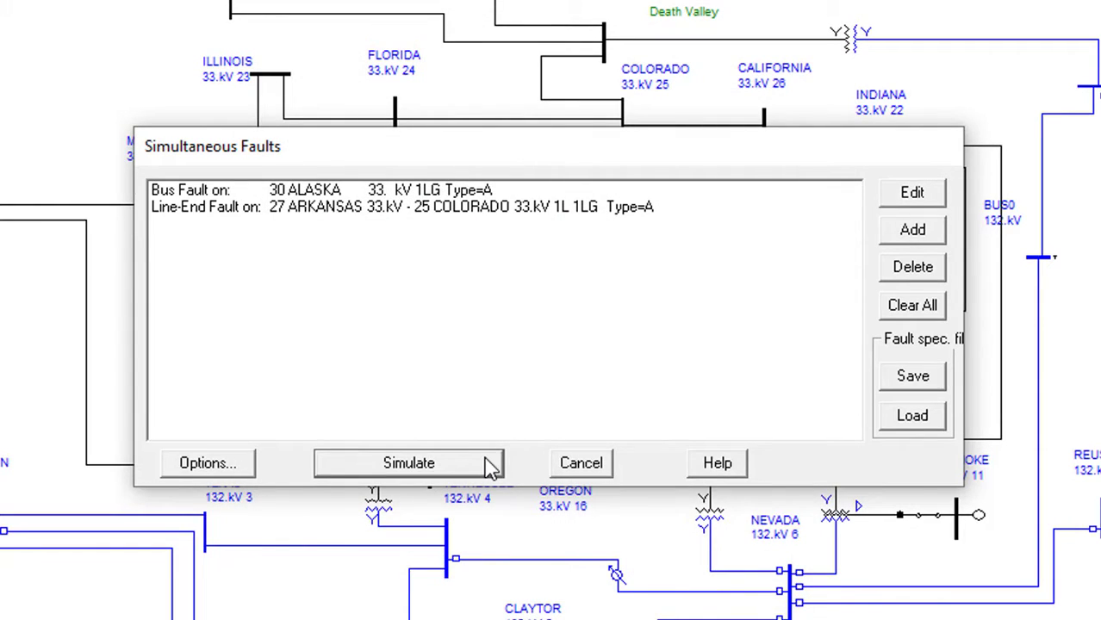
pyautogui.click(581, 463)
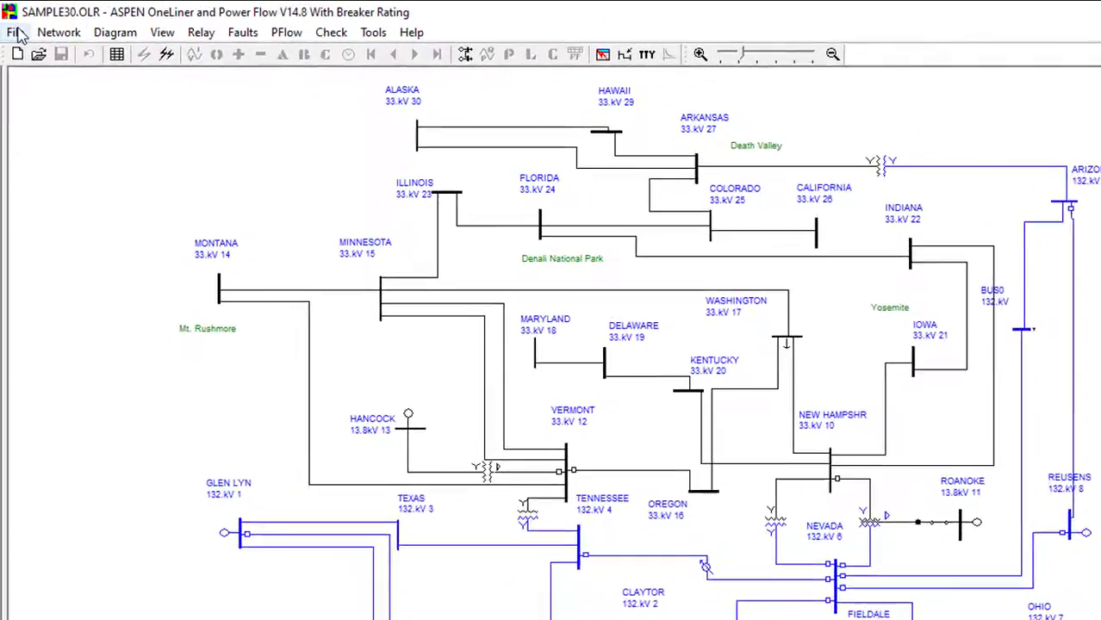
# In Preferences' Fault Simulation settings, set prefault voltage to 'From a linear network solution'
pyautogui.click(17, 34)
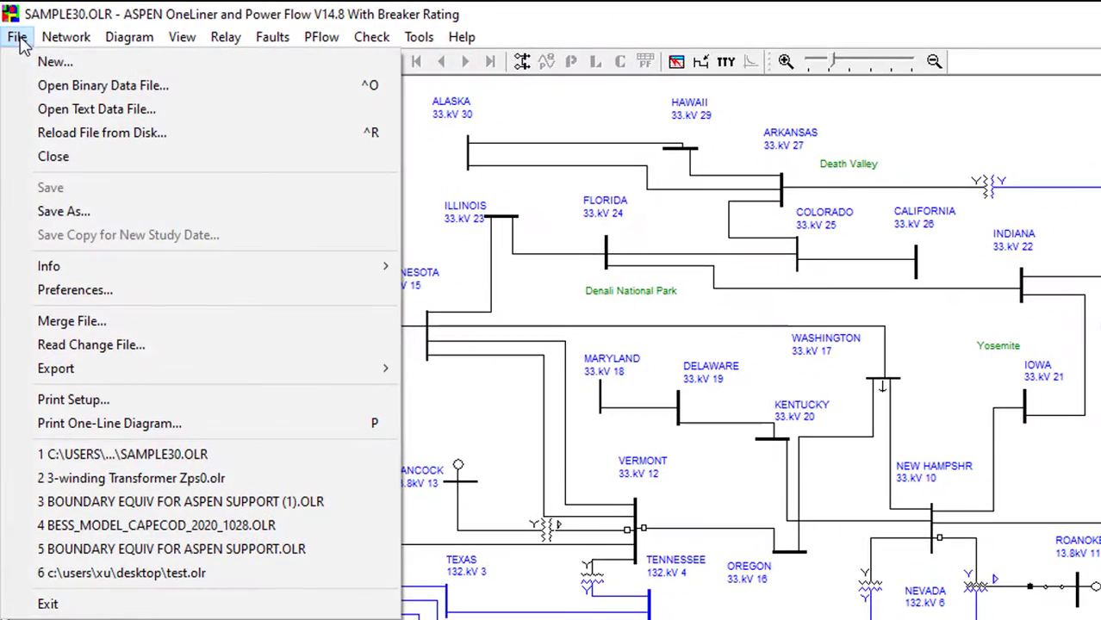
pyautogui.click(107, 288)
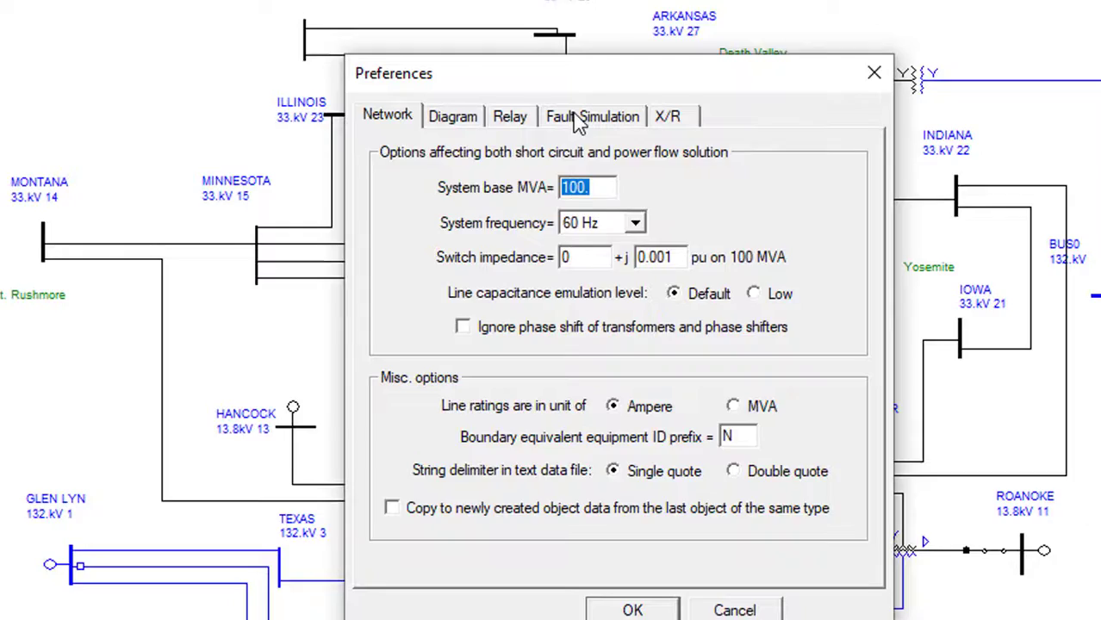
pyautogui.click(709, 214)
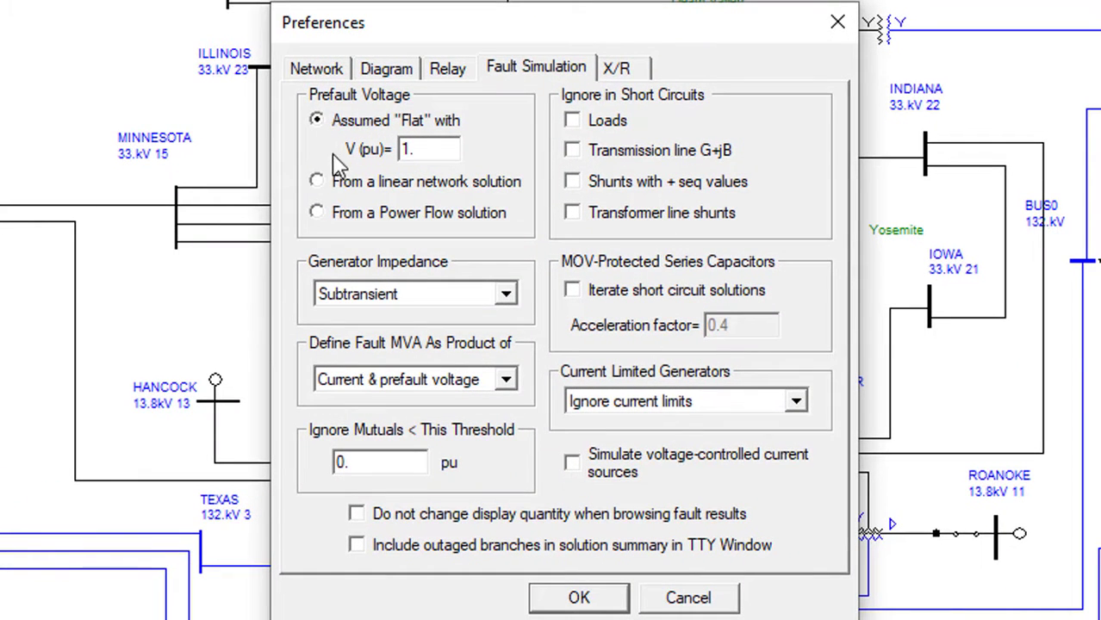
pyautogui.click(317, 182)
pyautogui.click(318, 214)
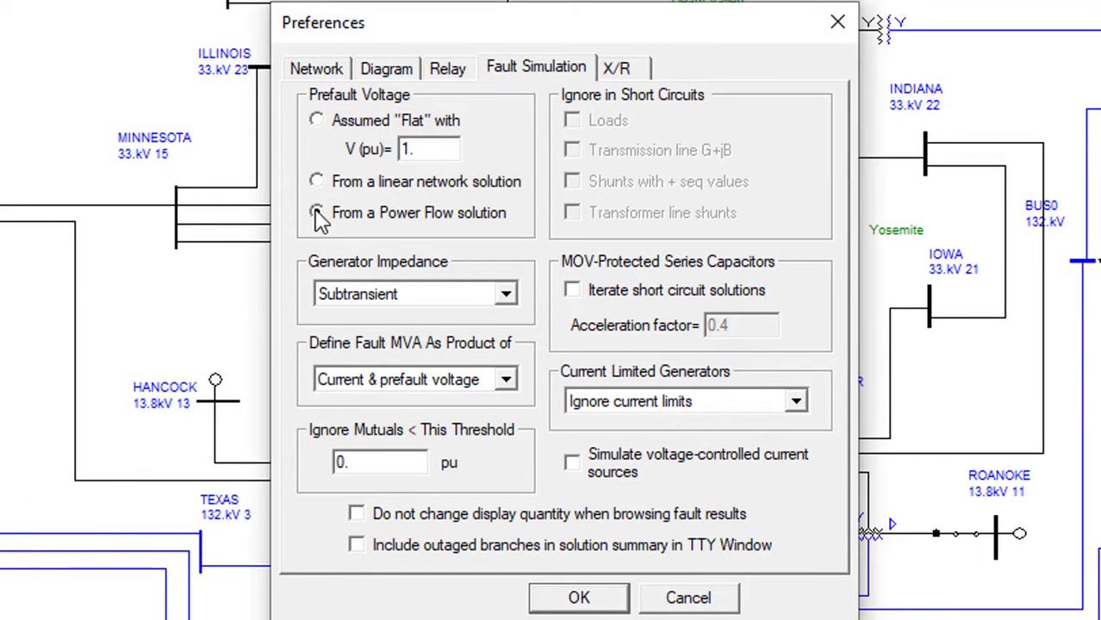
pyautogui.click(317, 183)
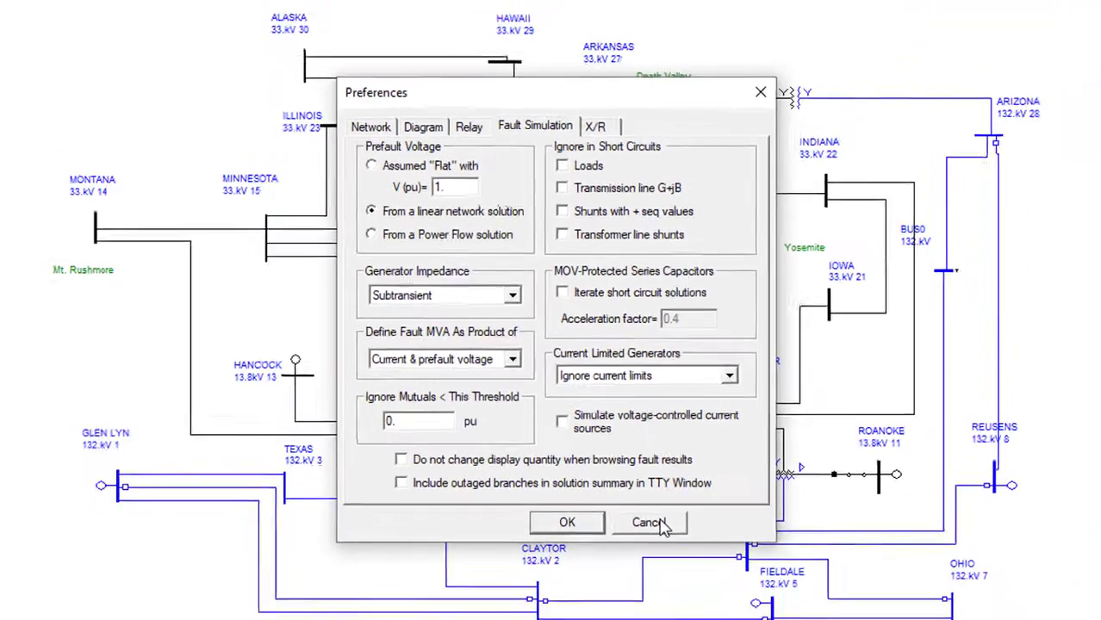
pyautogui.click(647, 523)
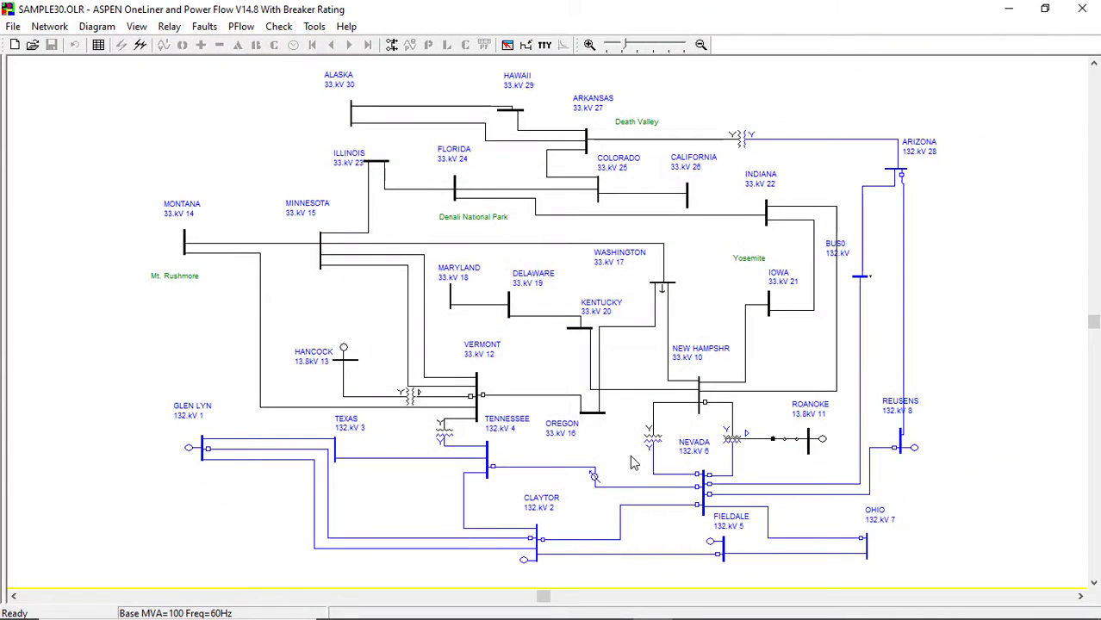
# Run a classical fault on CLAYTOR with no-outage intermediate faults auto-stepped every 10%
pyautogui.rightClick(545, 537)
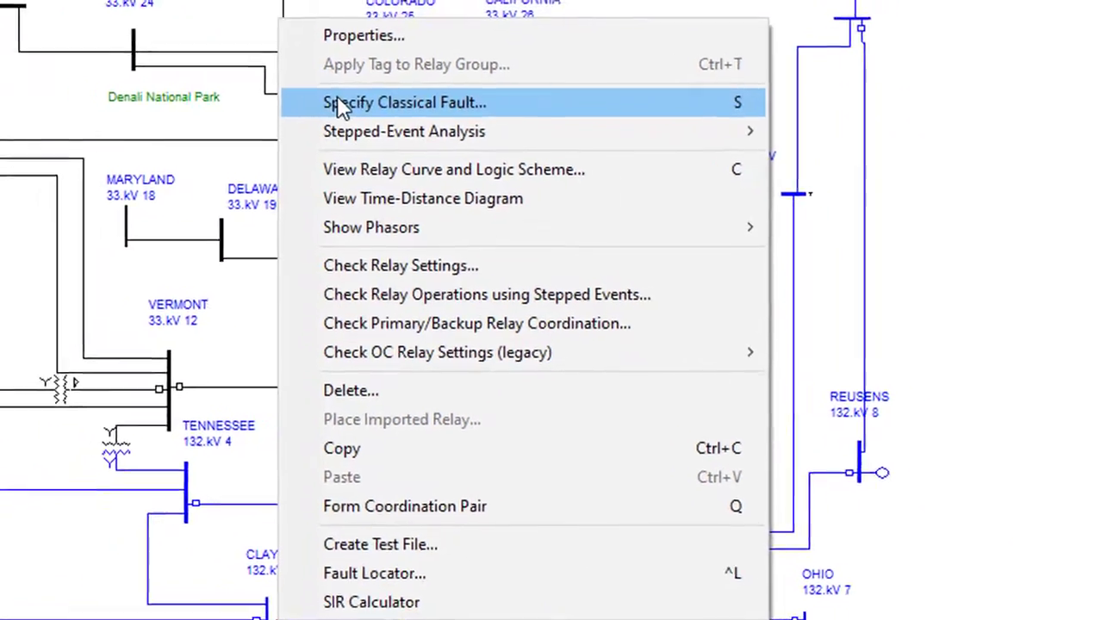
pyautogui.click(293, 95)
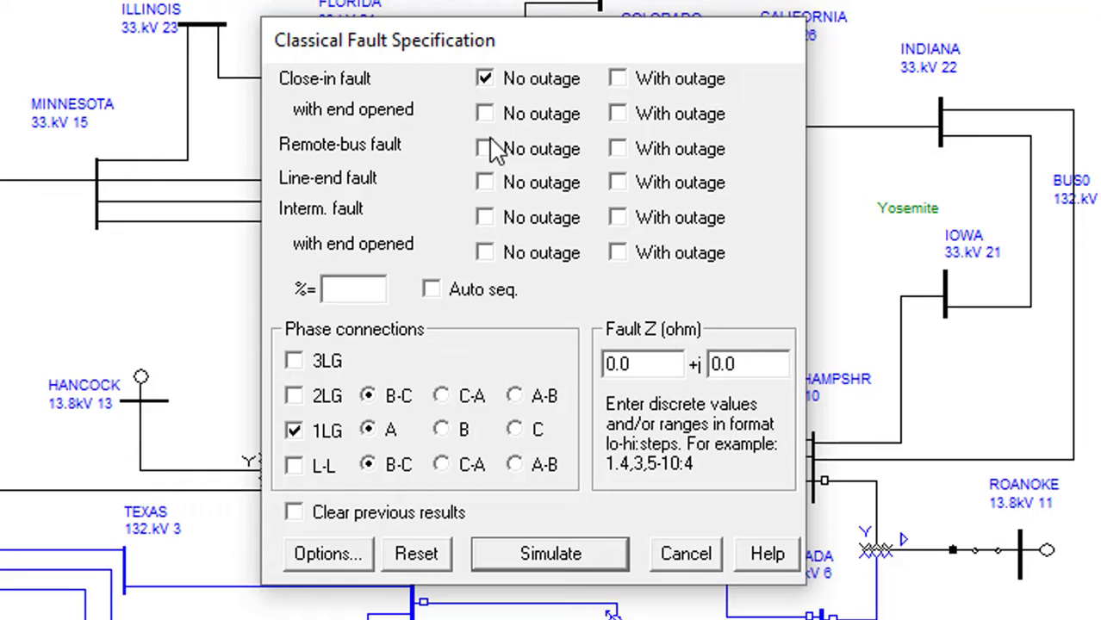
pyautogui.click(485, 217)
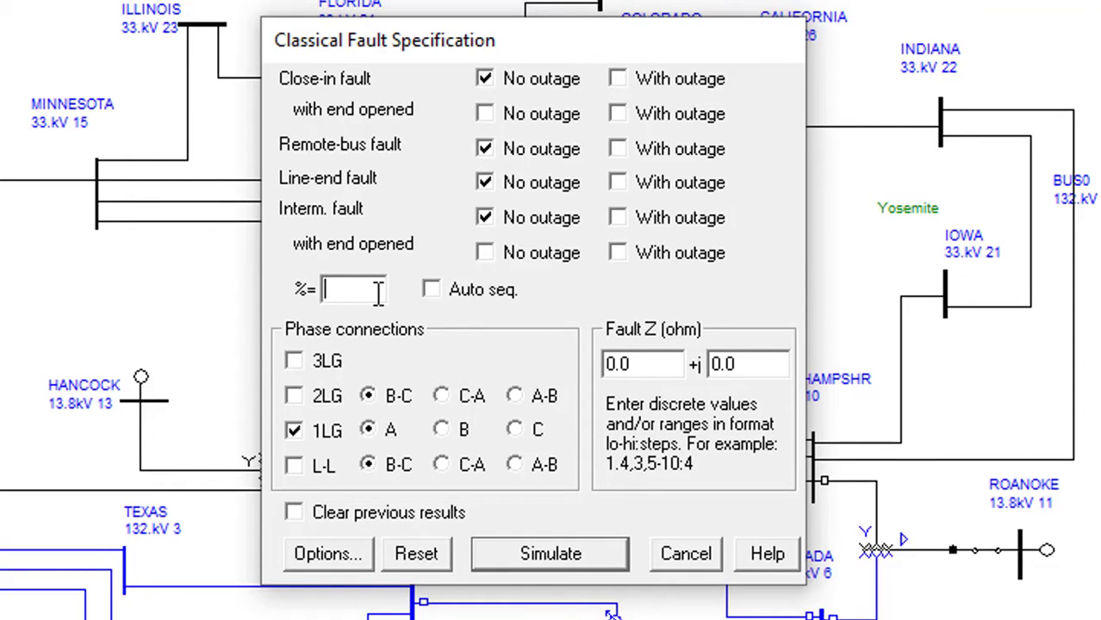
pyautogui.click(430, 290)
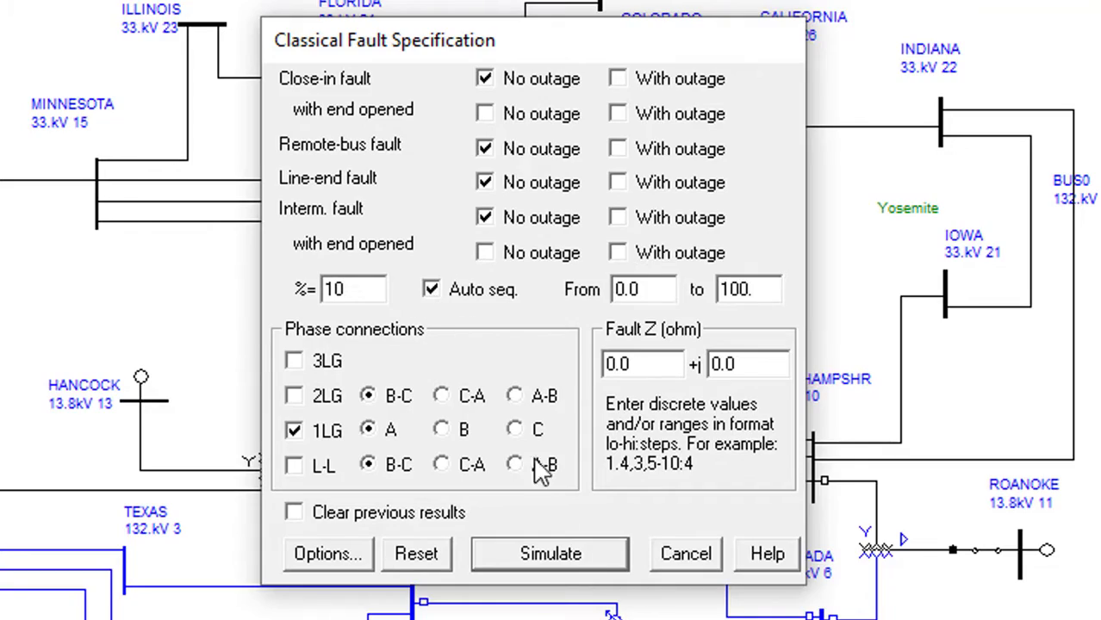
pyautogui.click(551, 554)
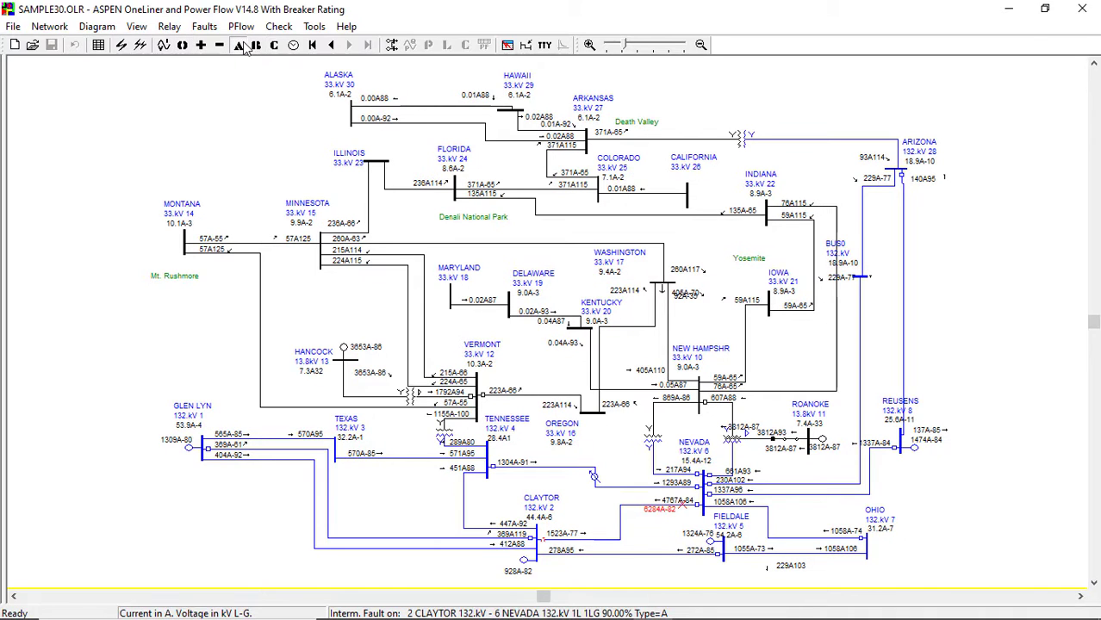
# Switch the diagram results from phase C through positive to negative-sequence values
pyautogui.click(256, 46)
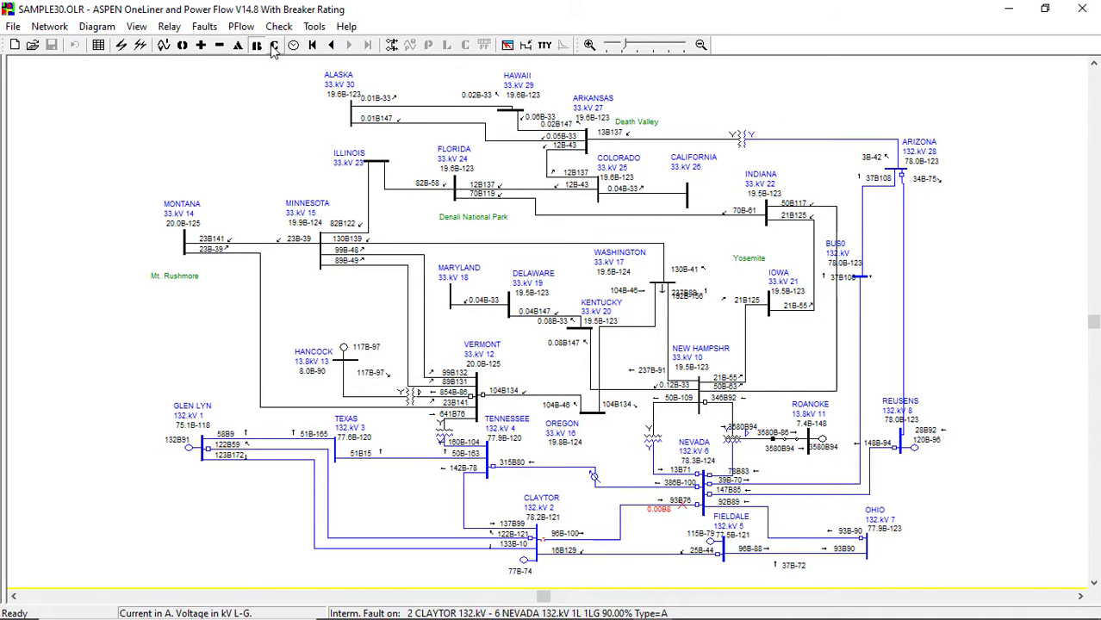
pyautogui.click(200, 46)
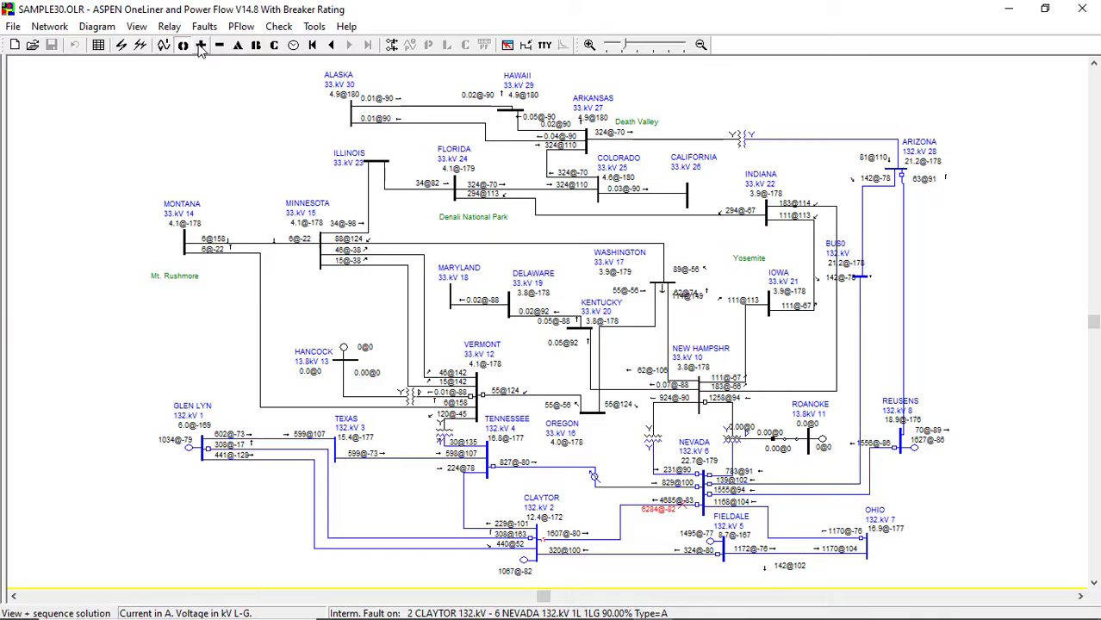
pyautogui.click(201, 46)
# Display the 20% intermediate fault with zero-sequence results on the diagram
pyautogui.click(220, 49)
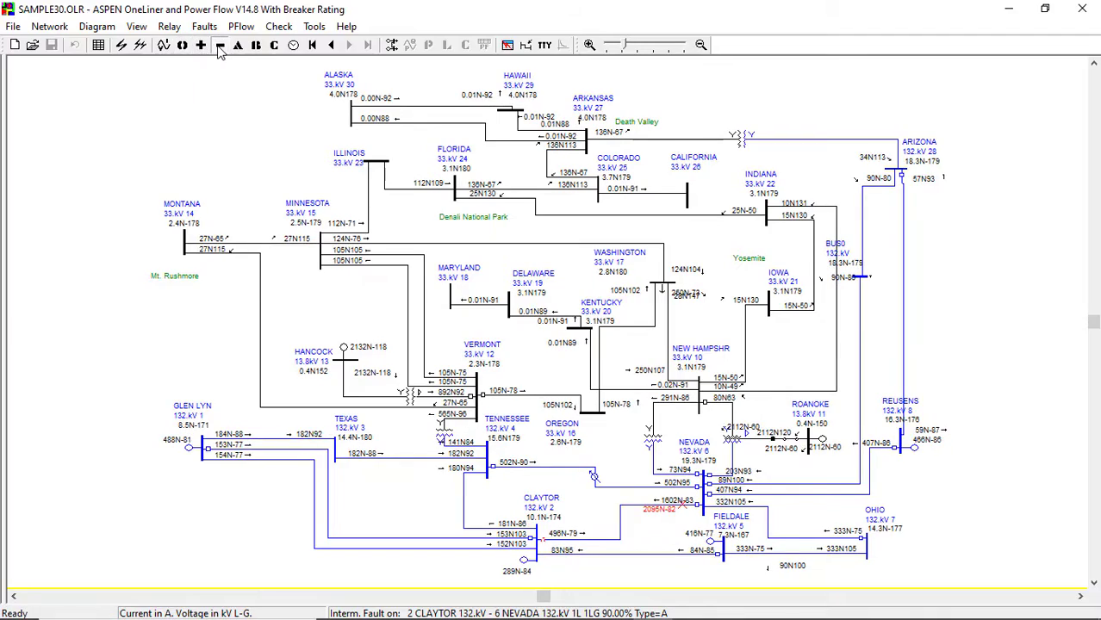
pyautogui.click(163, 45)
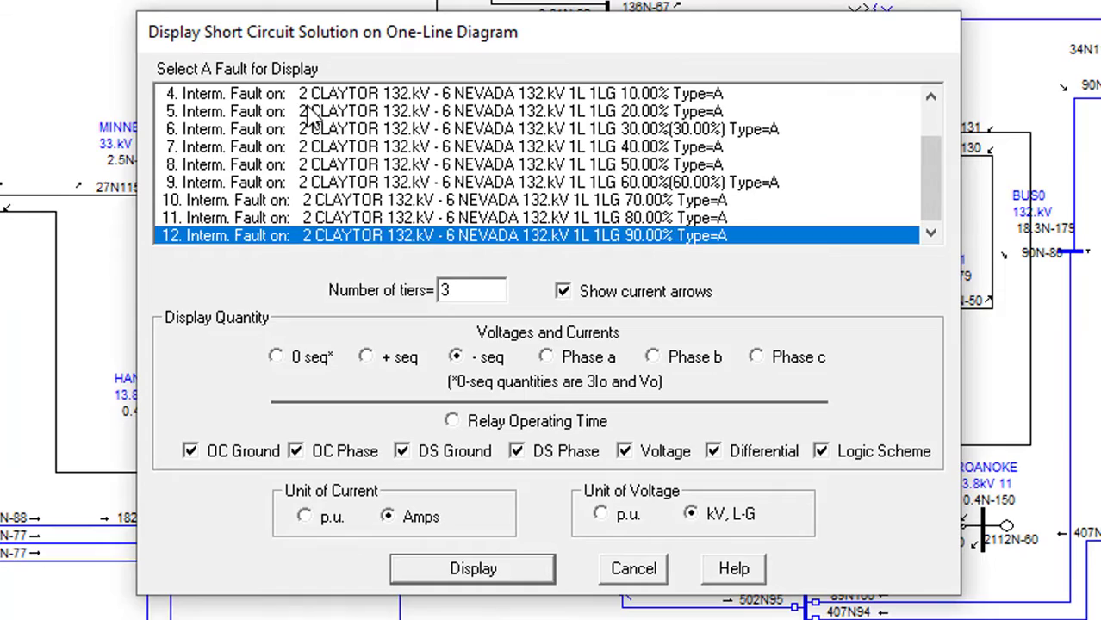
pyautogui.click(307, 112)
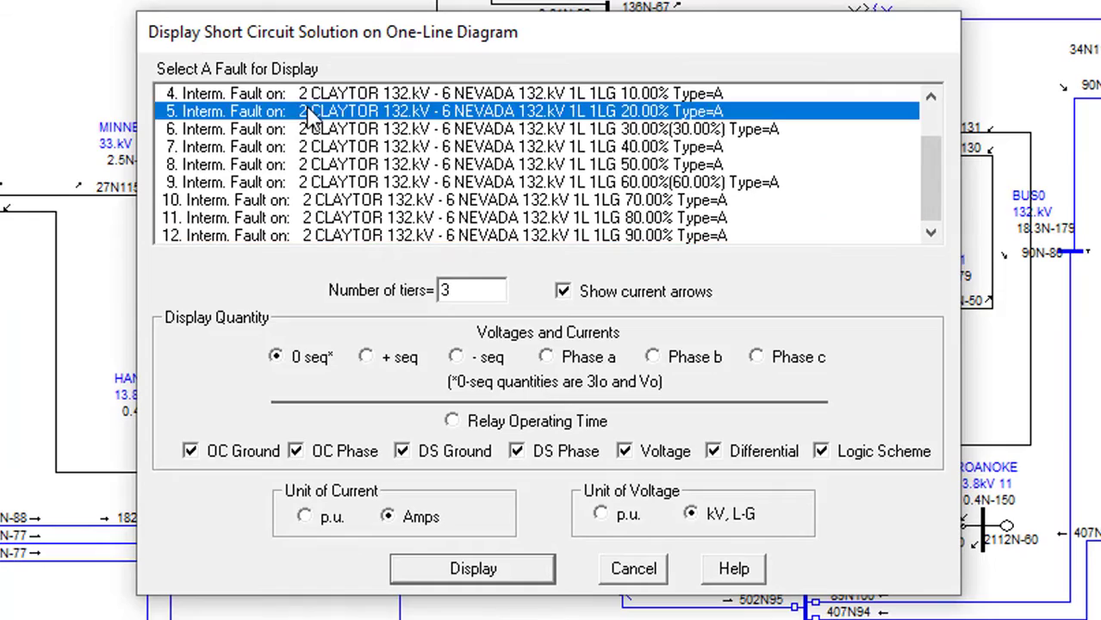
pyautogui.click(473, 568)
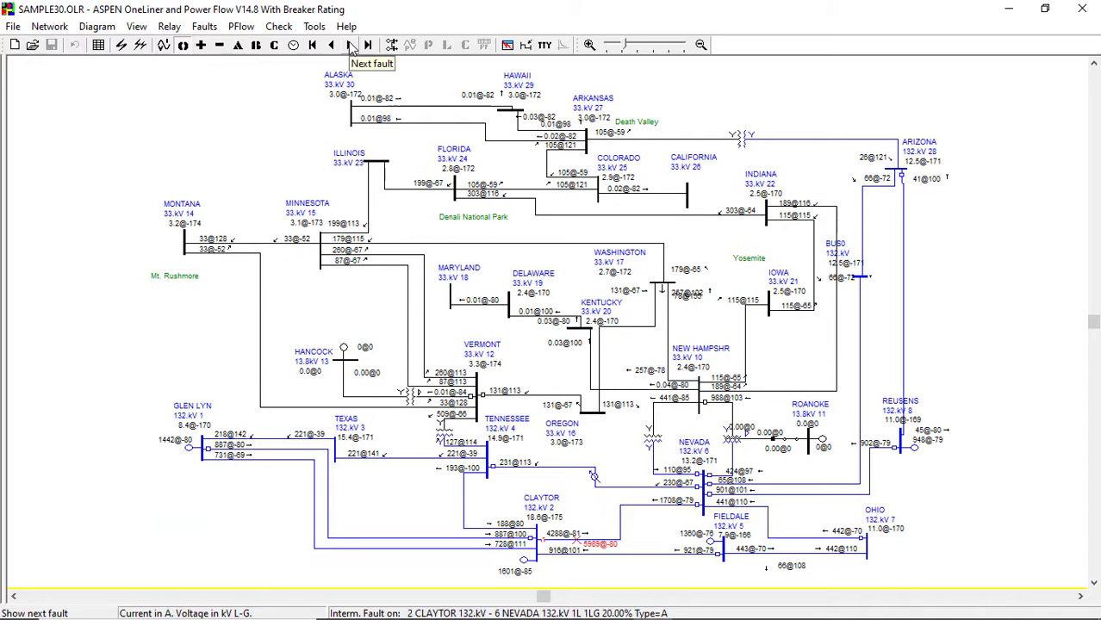
# Step through the following intermediate faults up to the 90% CLAYTOR–NEVADA fault
pyautogui.click(350, 46)
pyautogui.click(351, 46)
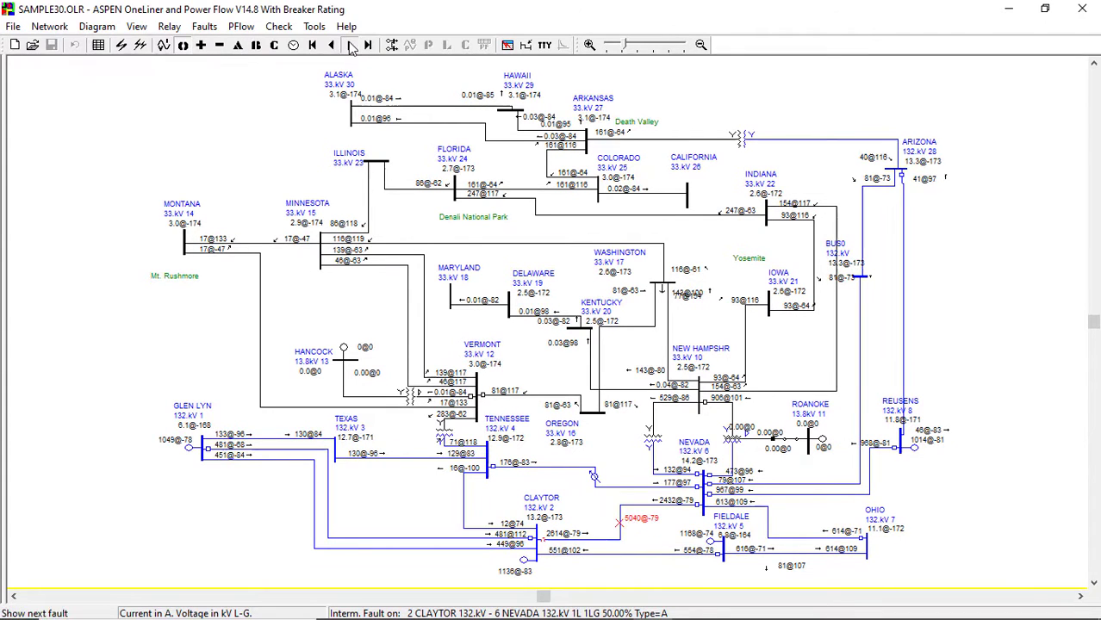
pyautogui.click(350, 46)
pyautogui.click(350, 45)
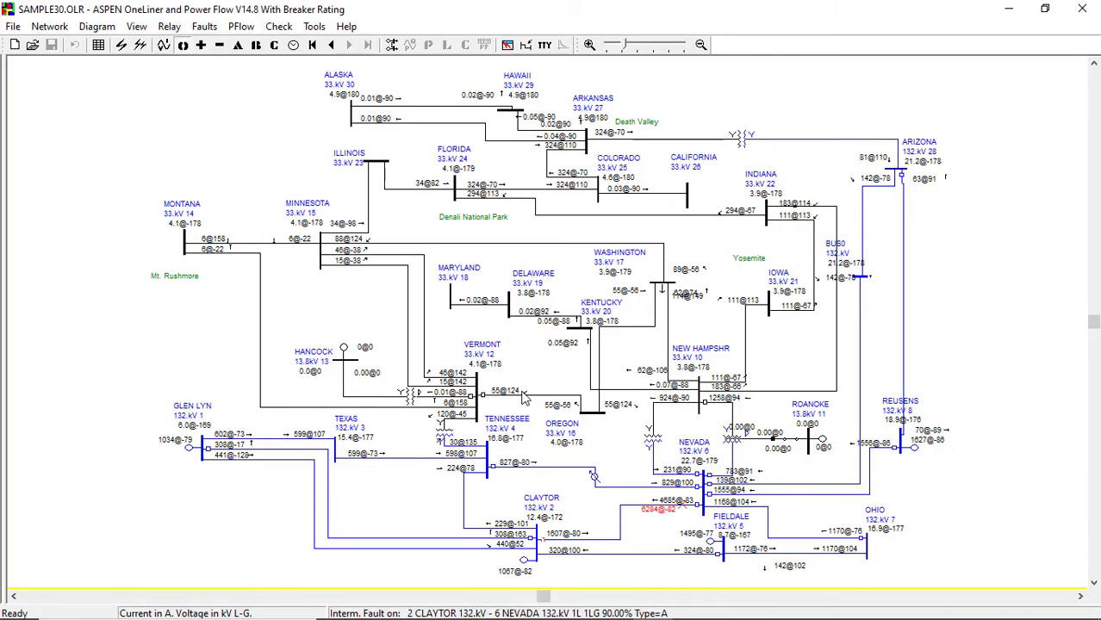
# Open a CLAYTOR–NEVADA phasor probe and cycle voltages: line-to-line, sequence, then hidden
pyautogui.rightClick(546, 544)
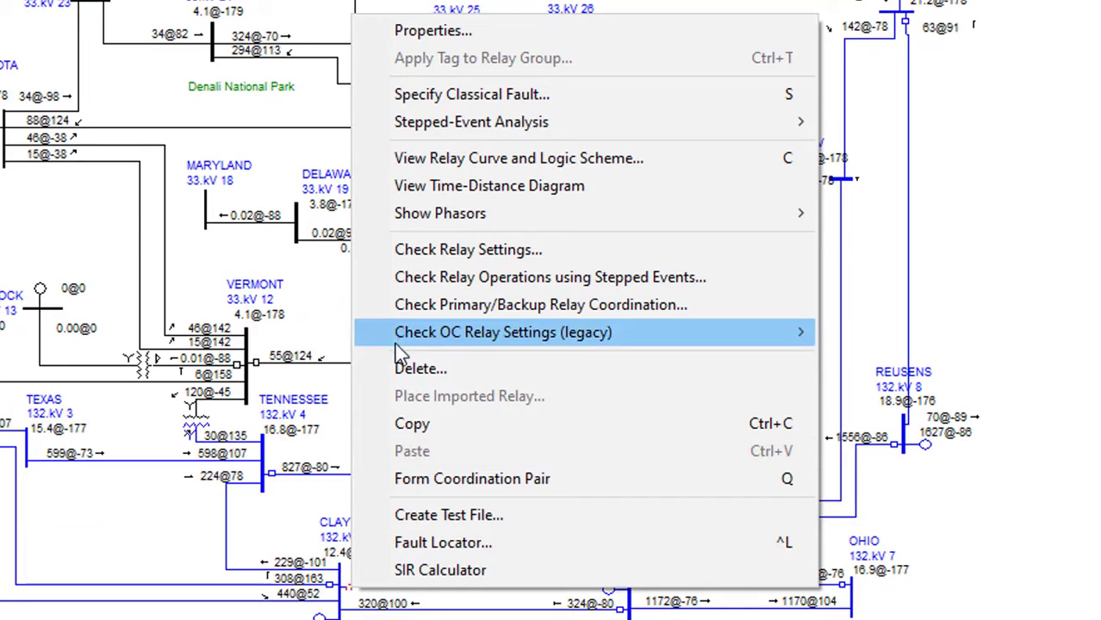
pyautogui.moveTo(451, 211)
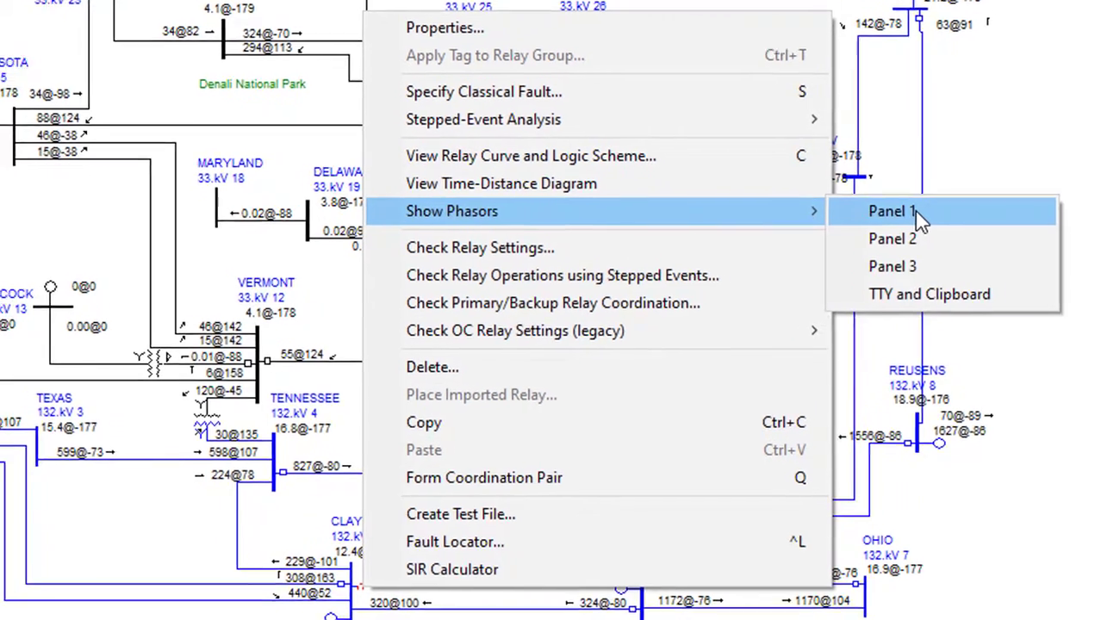
pyautogui.click(851, 211)
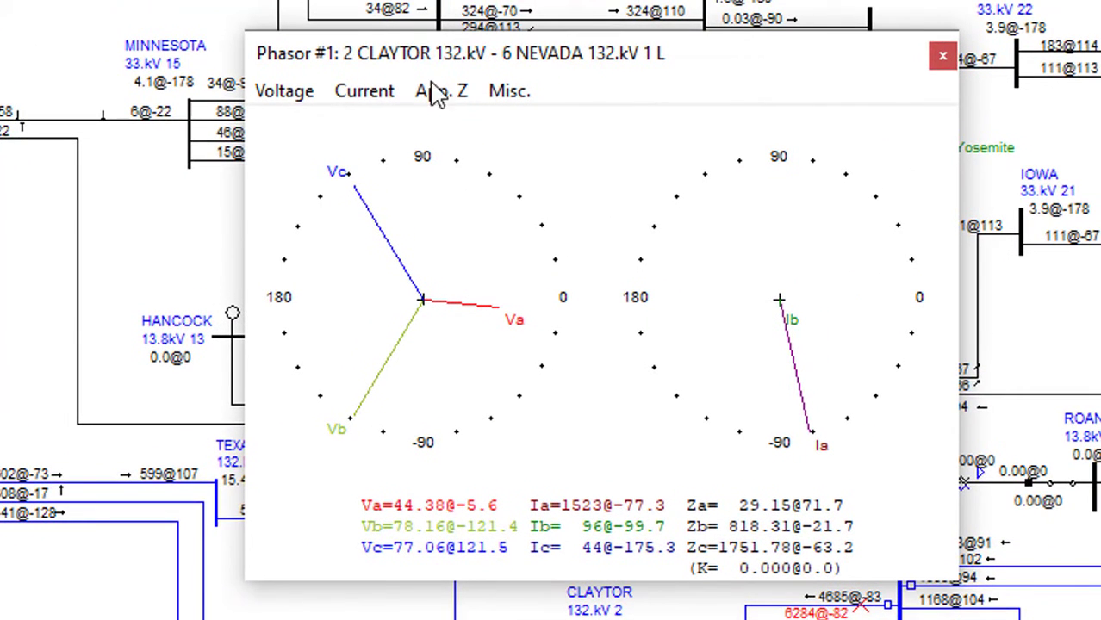
pyautogui.click(286, 93)
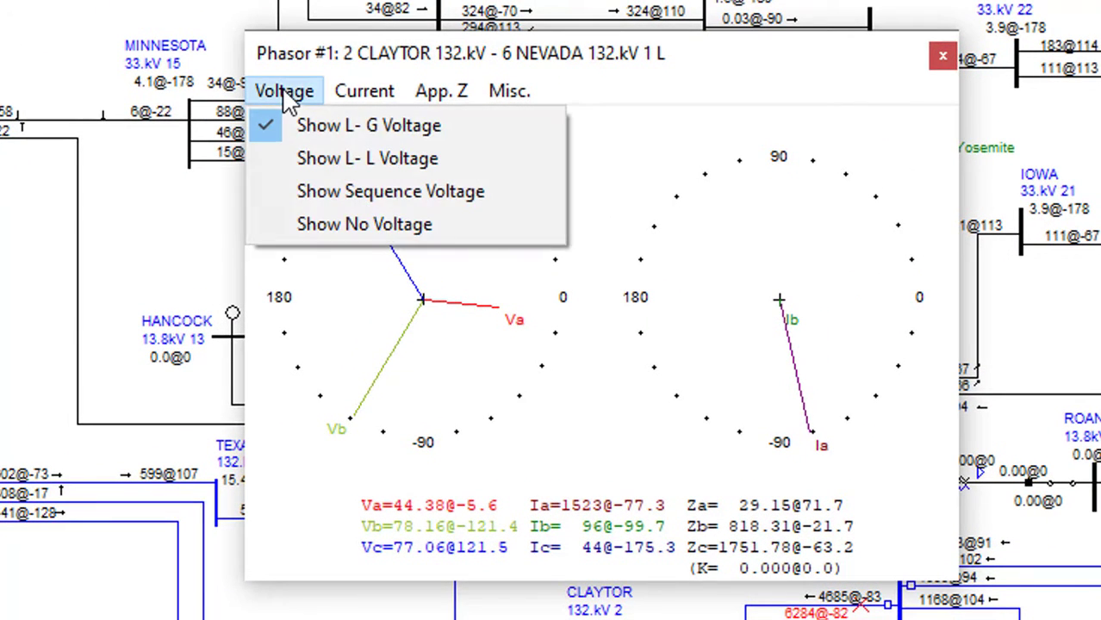
pyautogui.click(310, 160)
pyautogui.click(292, 103)
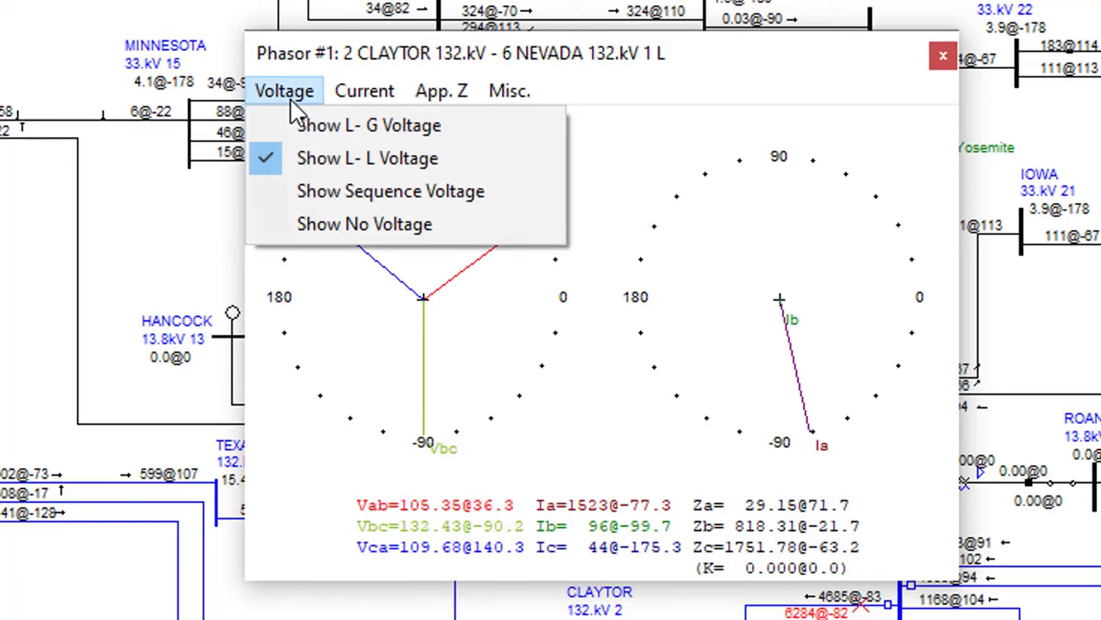
pyautogui.click(317, 193)
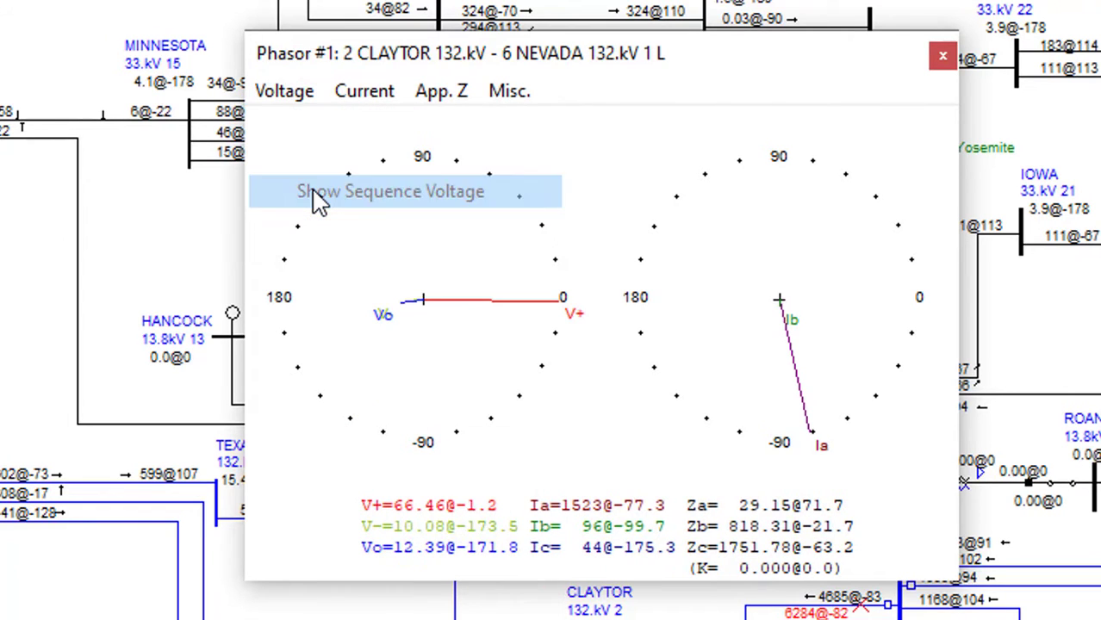
pyautogui.click(288, 97)
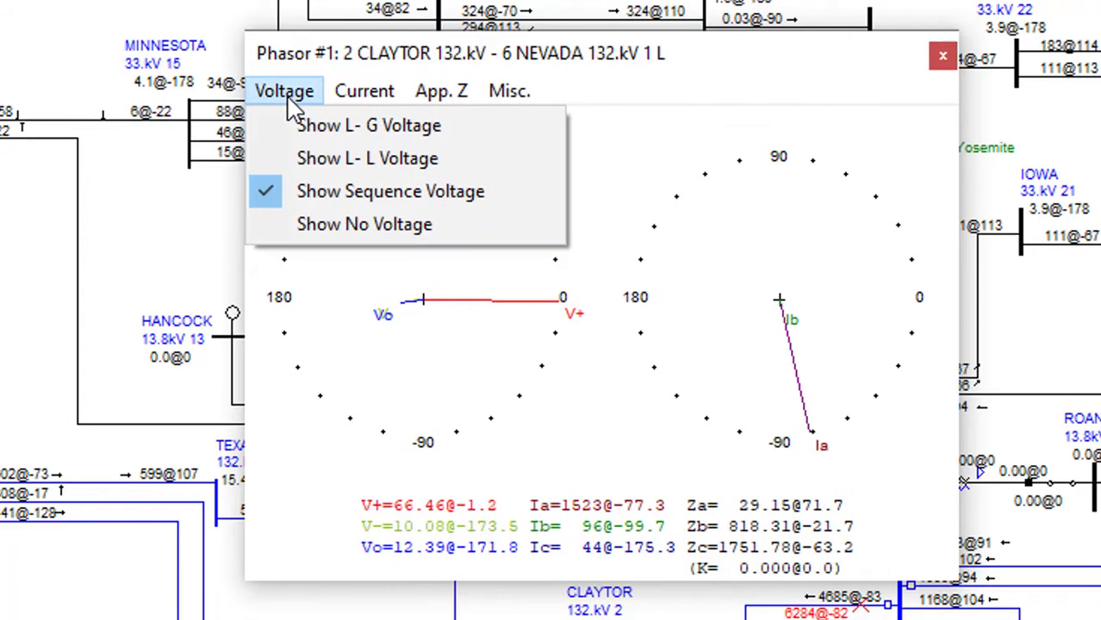
pyautogui.click(320, 220)
# Show sequence currents in the probe, then hide the current phasors
pyautogui.click(364, 91)
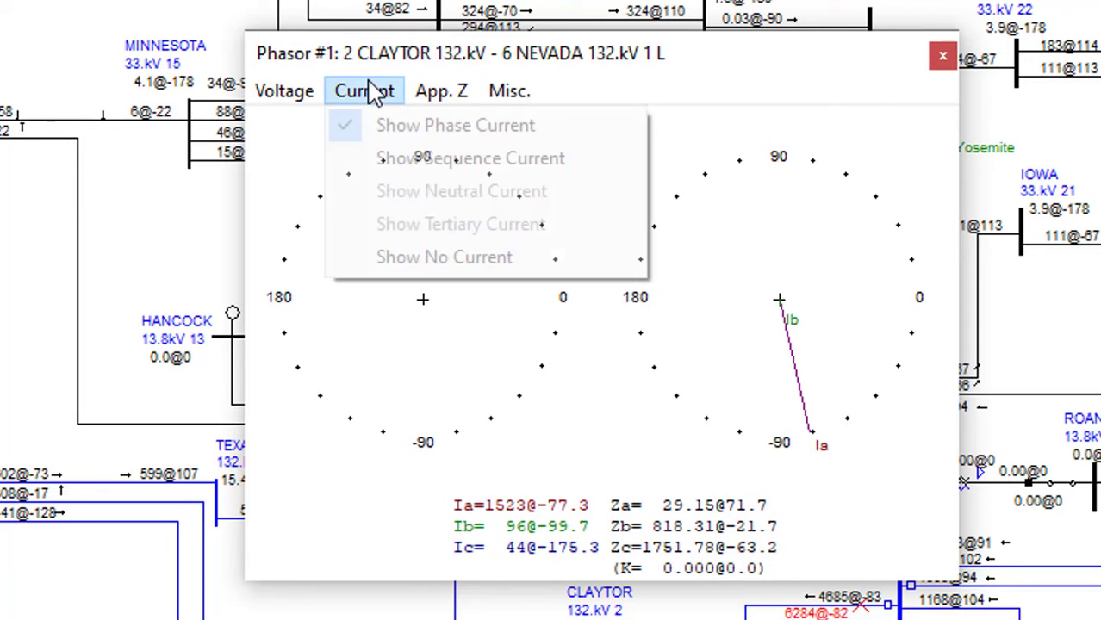
pyautogui.click(405, 164)
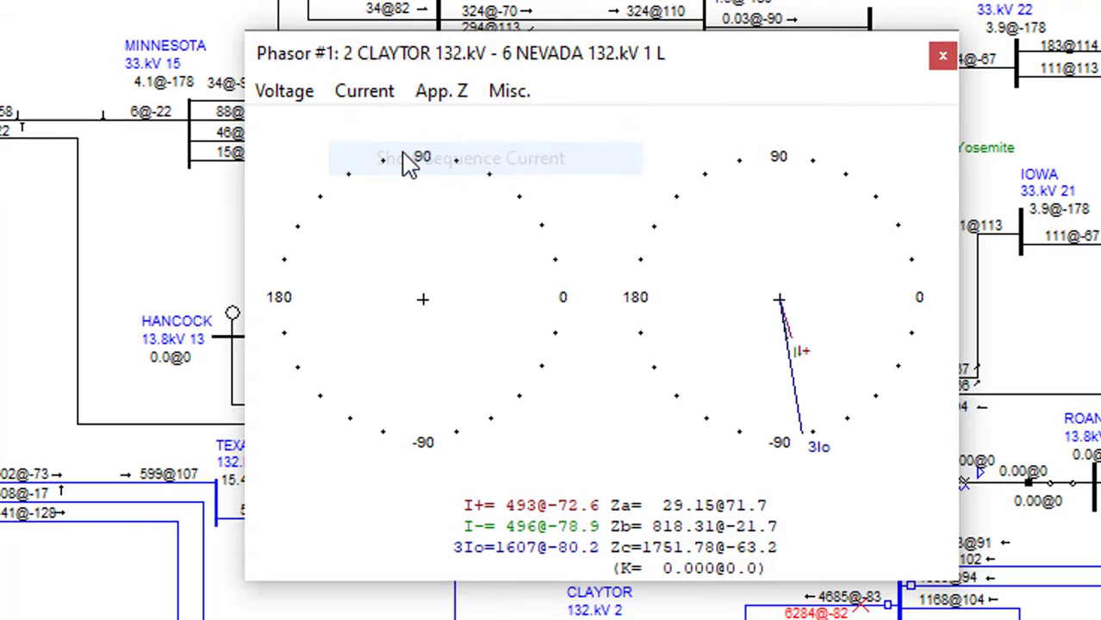
pyautogui.click(369, 91)
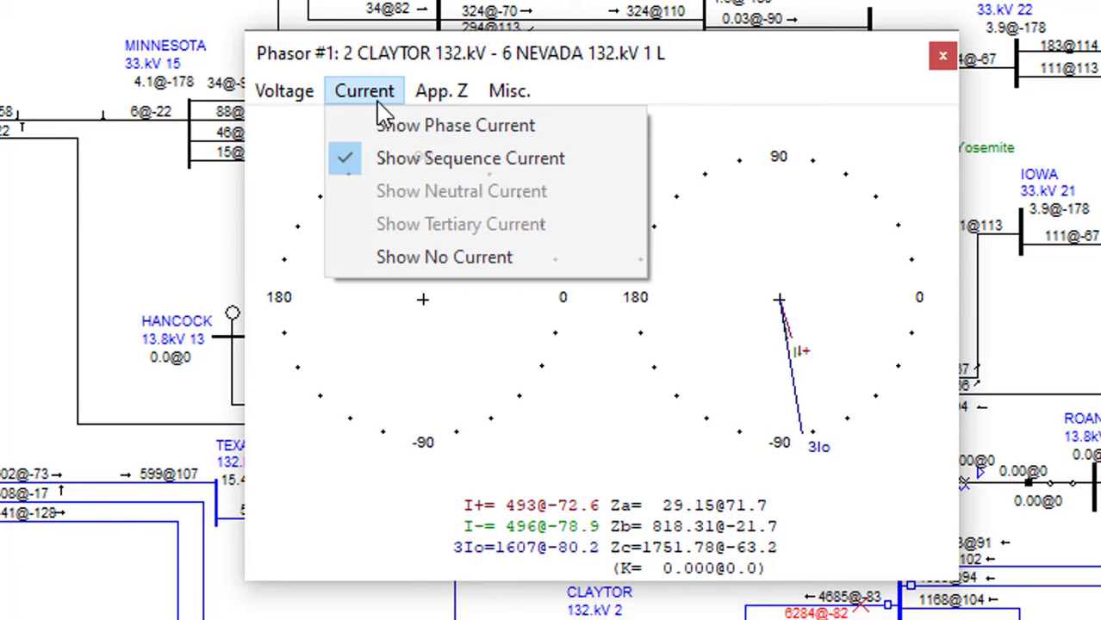
pyautogui.click(419, 255)
# Show apparent impedances Zab/Zbc/Zca, then Za/Zb/Zc, hide them, and close the probe
pyautogui.click(437, 102)
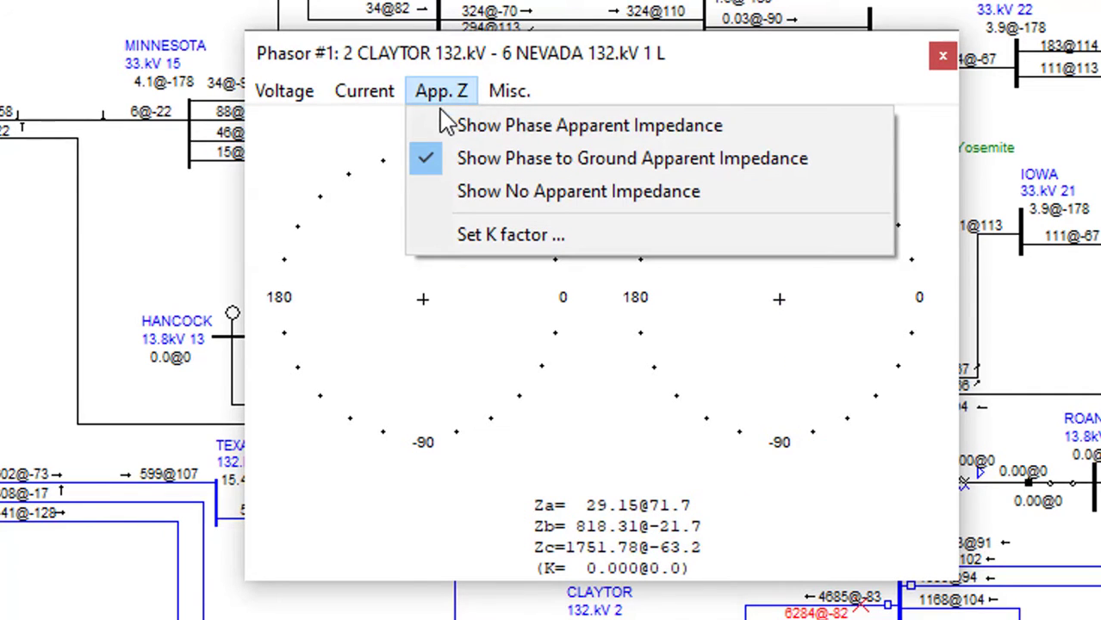
pyautogui.click(451, 126)
pyautogui.click(446, 108)
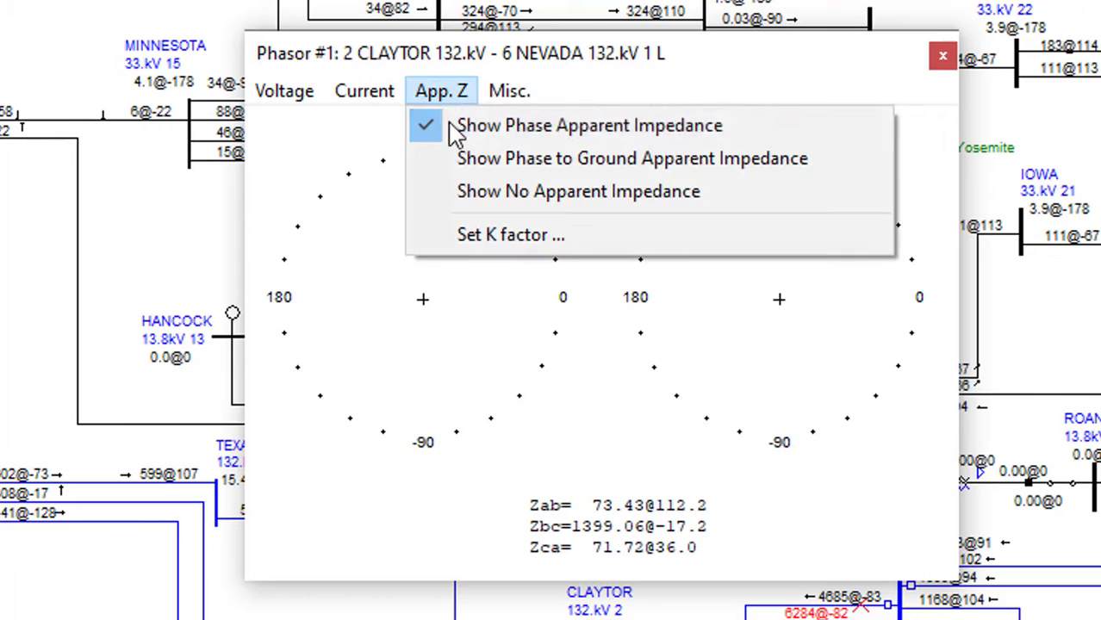
pyautogui.click(453, 157)
pyautogui.click(443, 110)
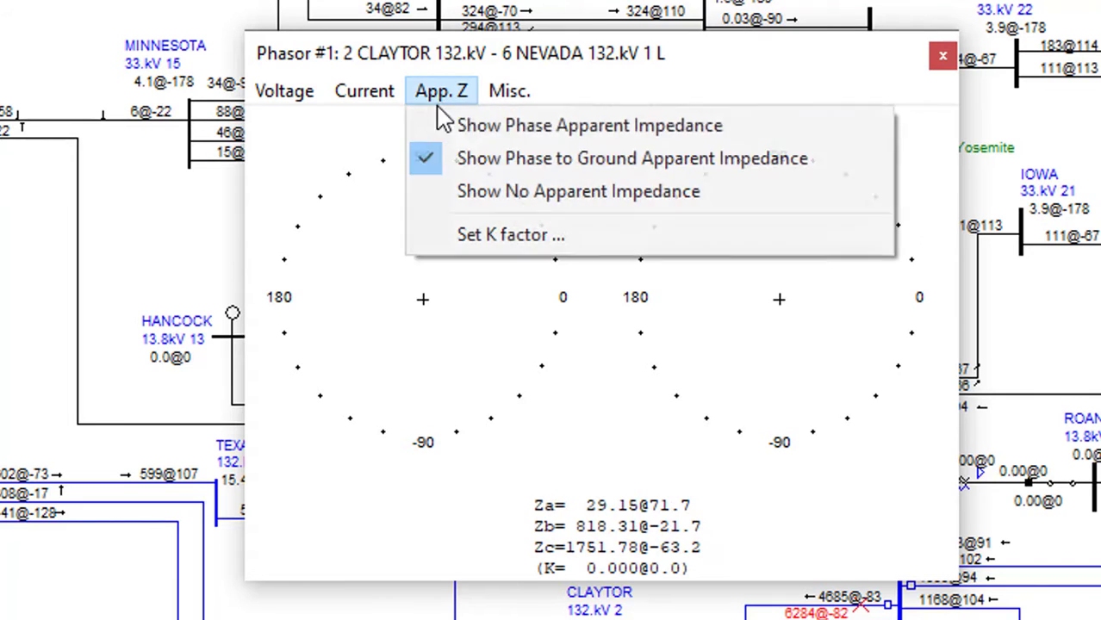
pyautogui.click(467, 191)
pyautogui.click(500, 95)
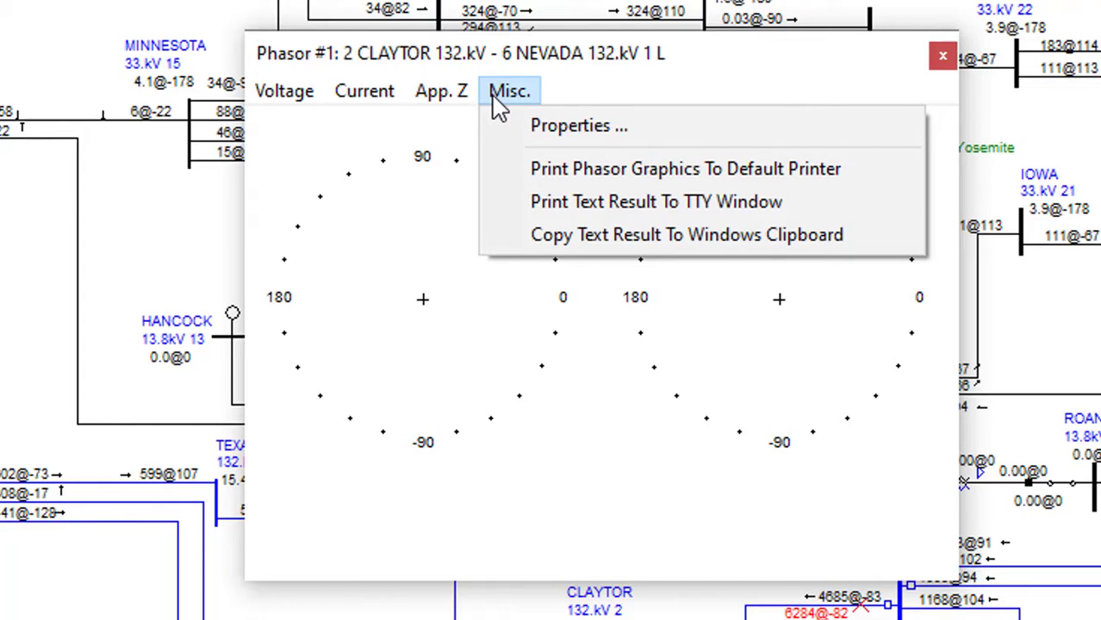
pyautogui.click(508, 93)
pyautogui.click(942, 56)
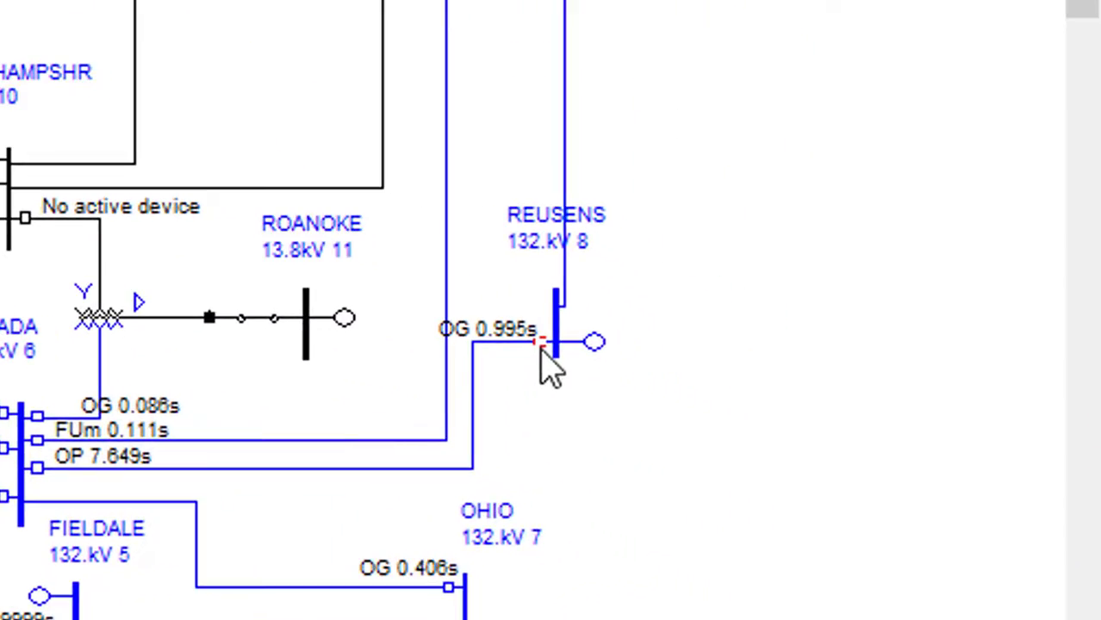
# Select the REUSENS 0.995 s ground relay and bring up the TTY text report
pyautogui.click(649, 390)
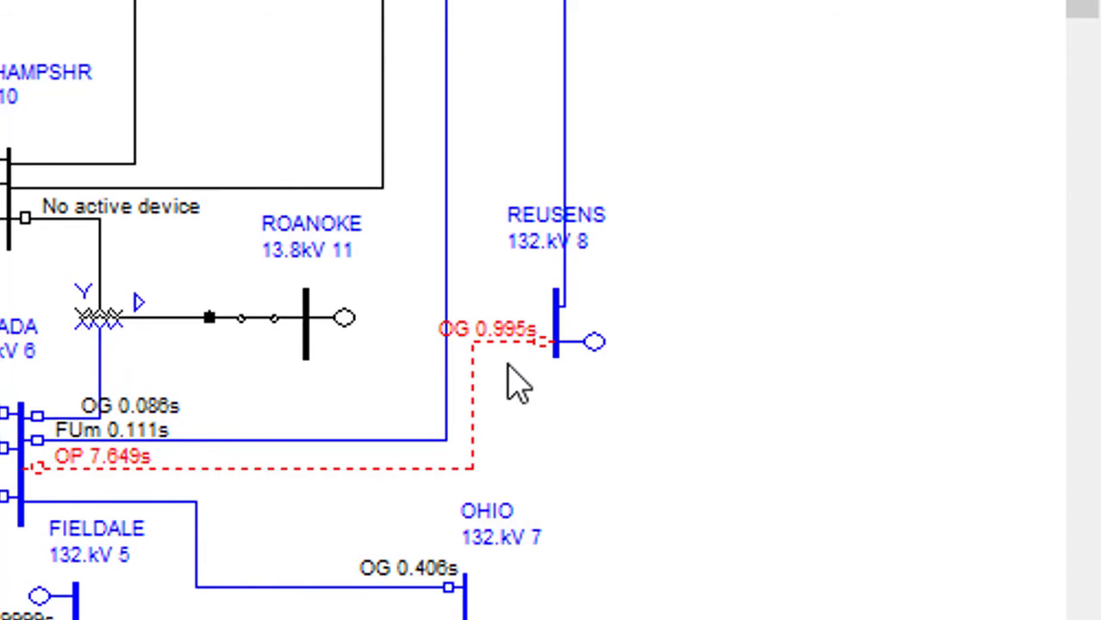
pyautogui.click(548, 50)
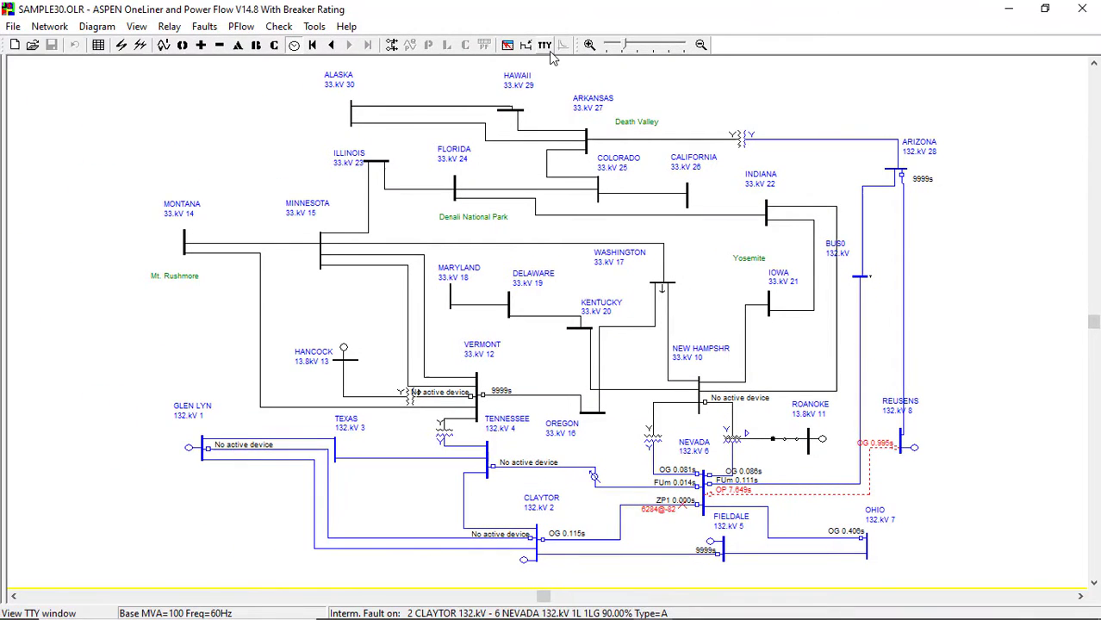
# Reposition the TTY report and scroll through the 90% CLAYTOR–NEVADA fault and relay-group results
pyautogui.moveTo(520, 217); pyautogui.dragTo(587, 156)
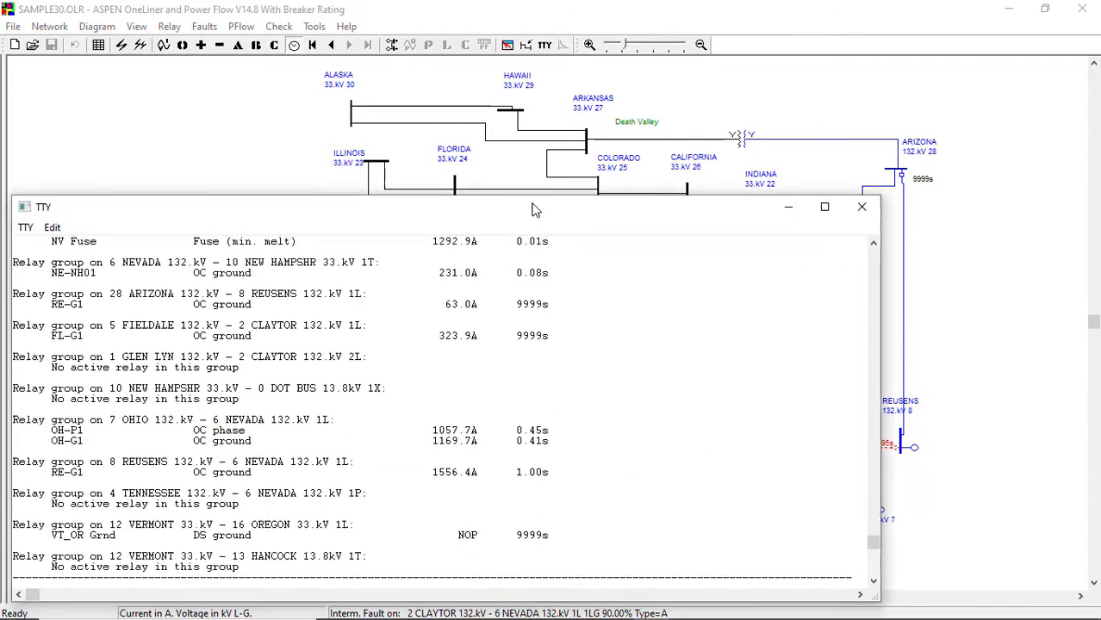
pyautogui.scroll(-2, 569, 381)
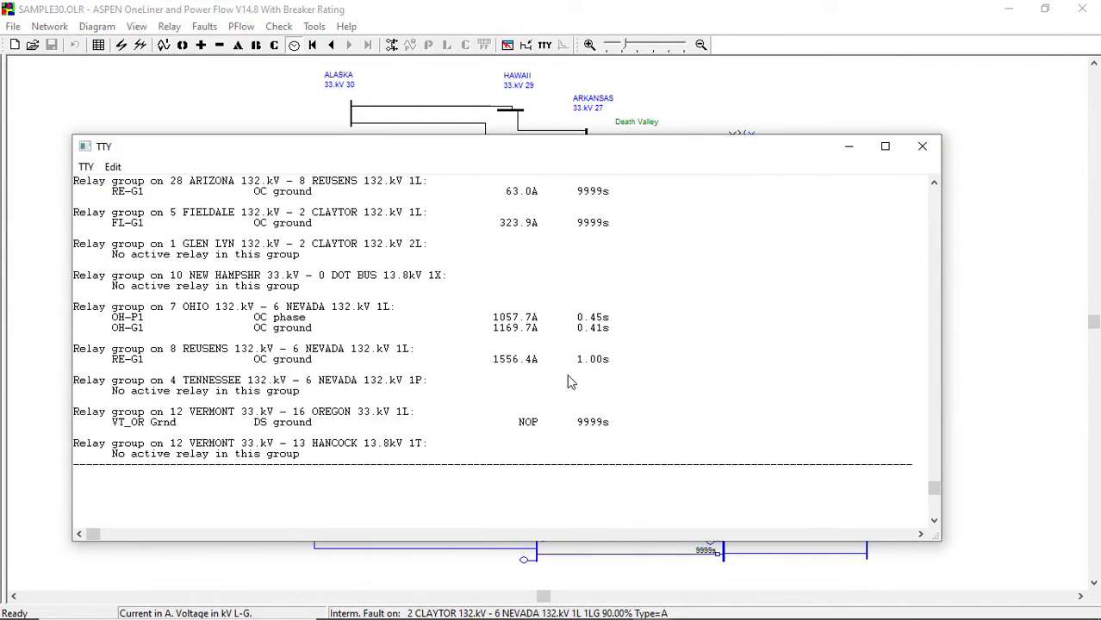
pyautogui.moveTo(934, 489); pyautogui.dragTo(934, 456)
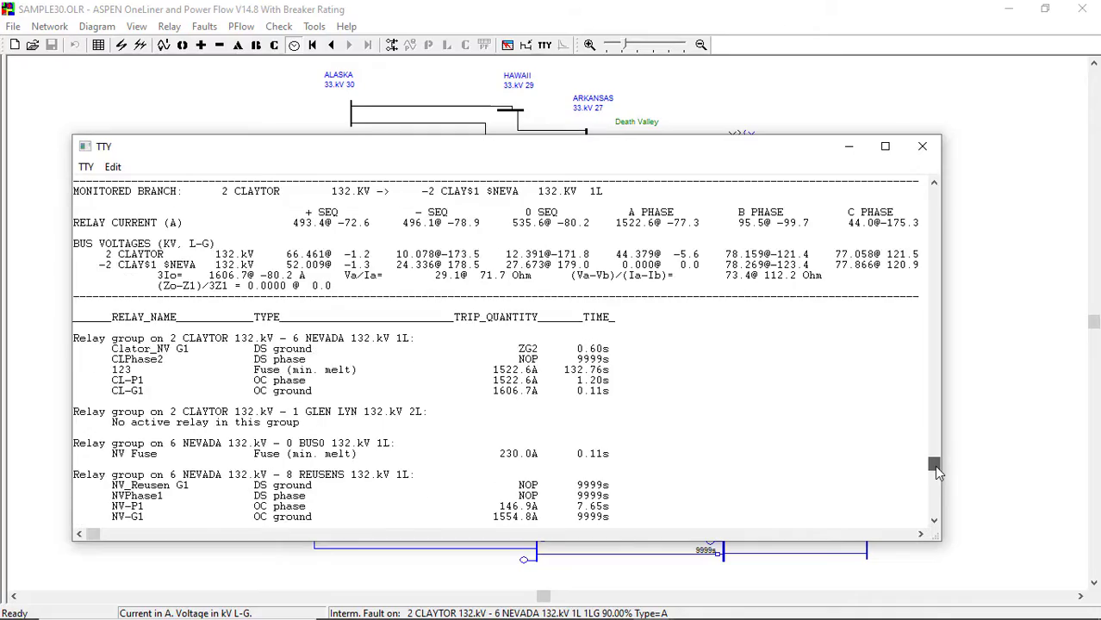
pyautogui.scroll(4, 934, 455)
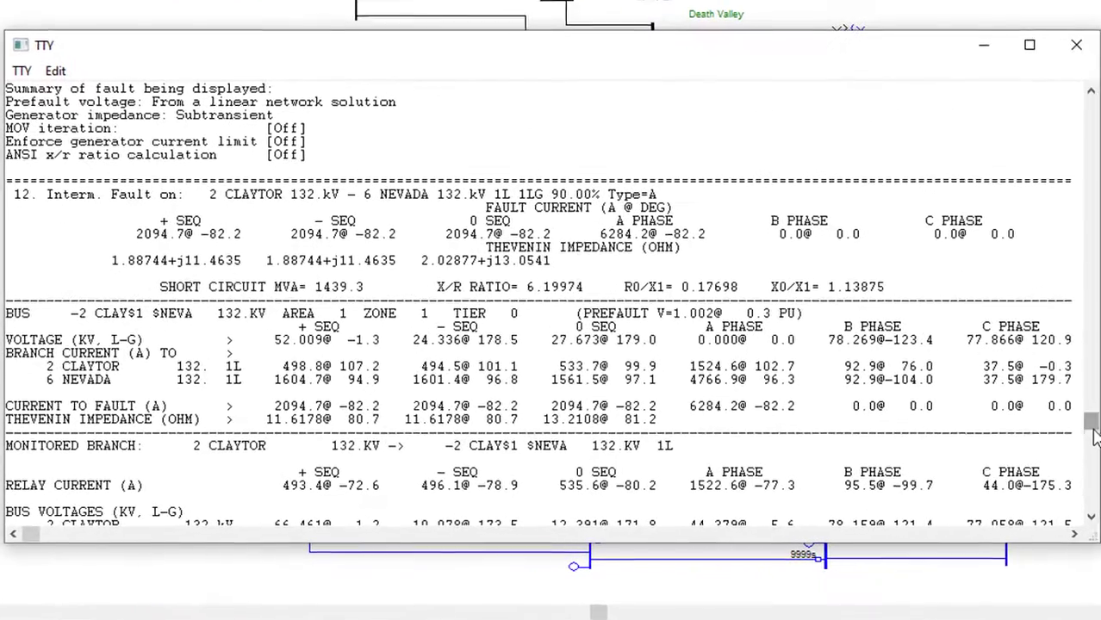
pyautogui.scroll(-1, 867, 392)
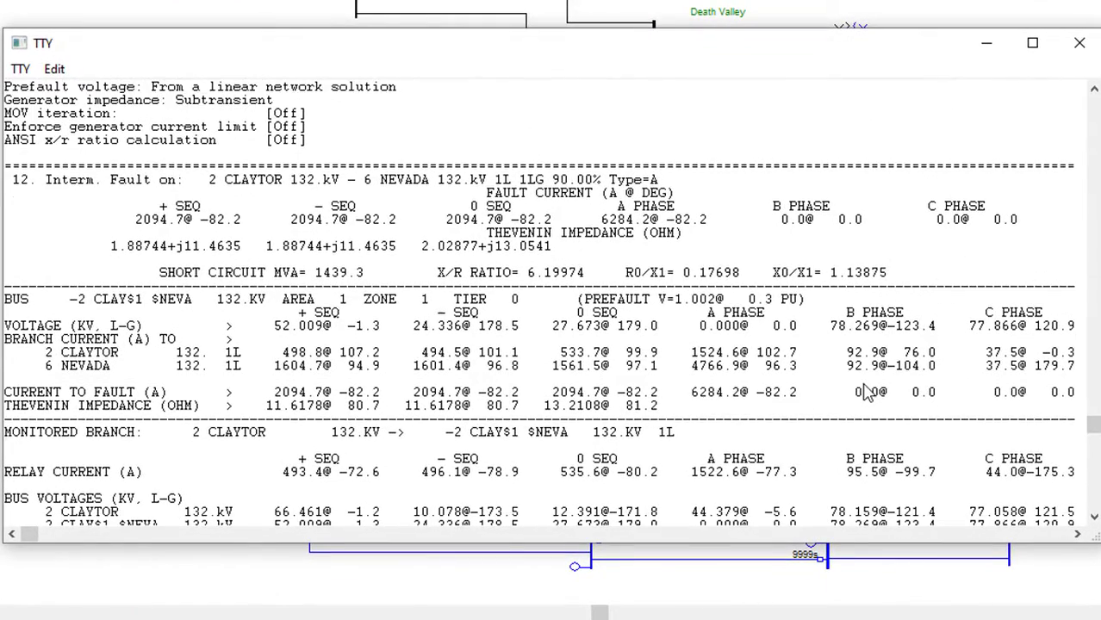
pyautogui.scroll(-1, 868, 392)
pyautogui.scroll(-1, 867, 392)
pyautogui.scroll(-1, 868, 392)
pyautogui.scroll(-1, 867, 392)
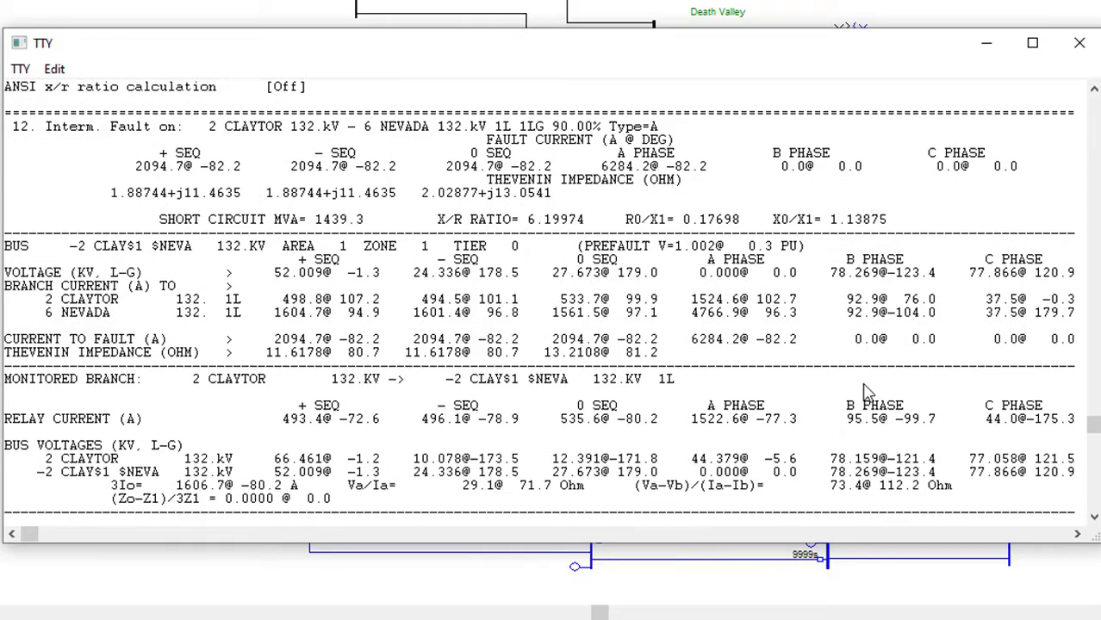
pyautogui.scroll(-1, 867, 392)
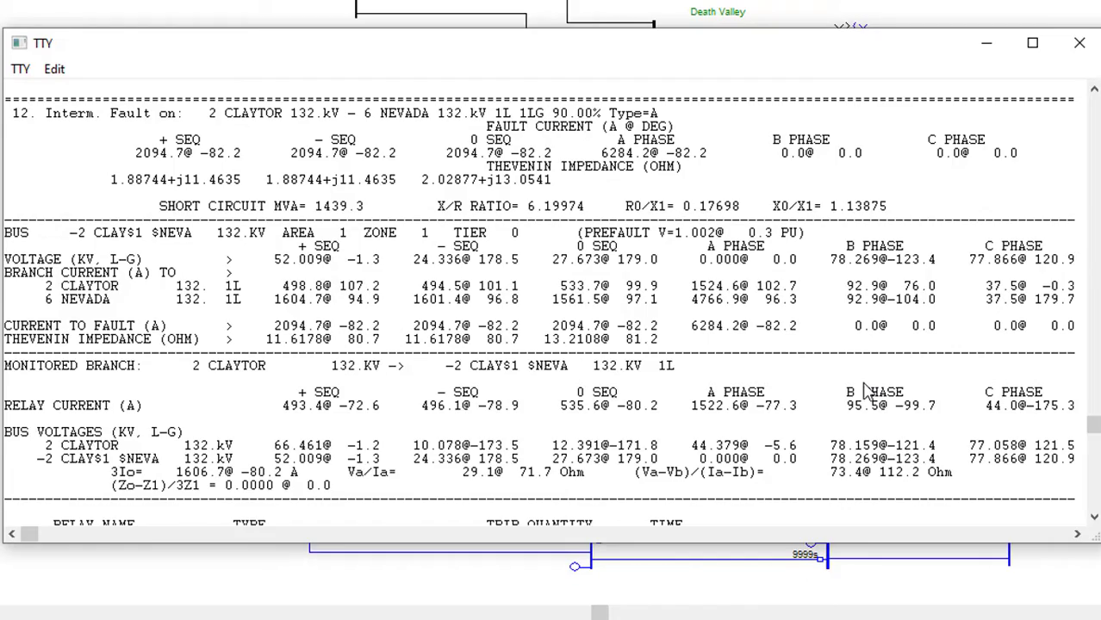
# Close the report and start a relay test file for the CLAYTOR relay group
pyautogui.click(1079, 43)
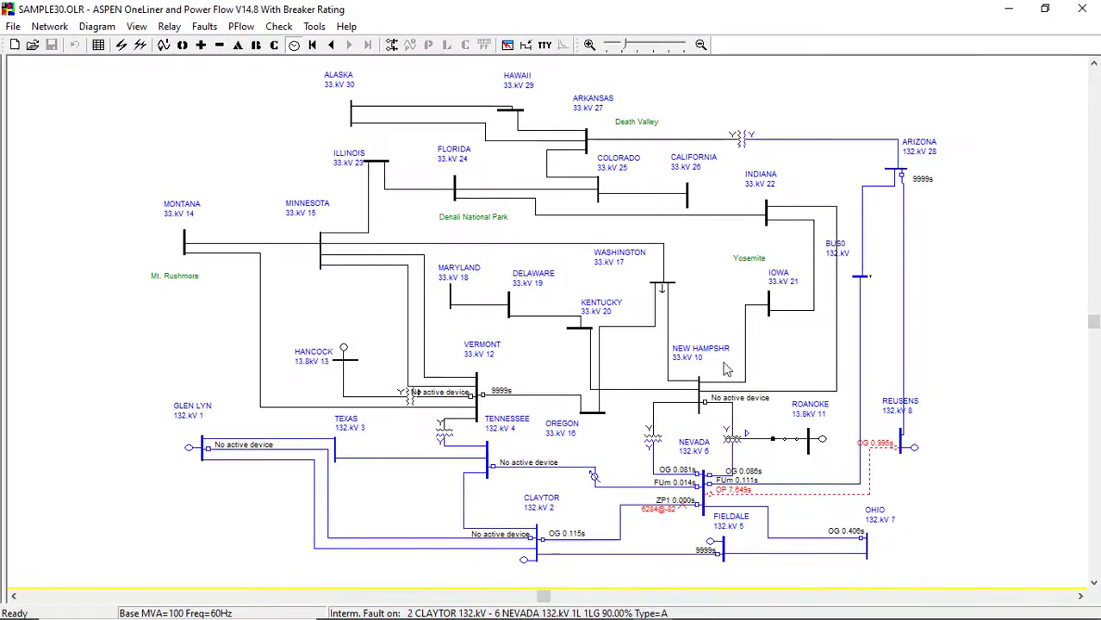
pyautogui.rightClick(541, 539)
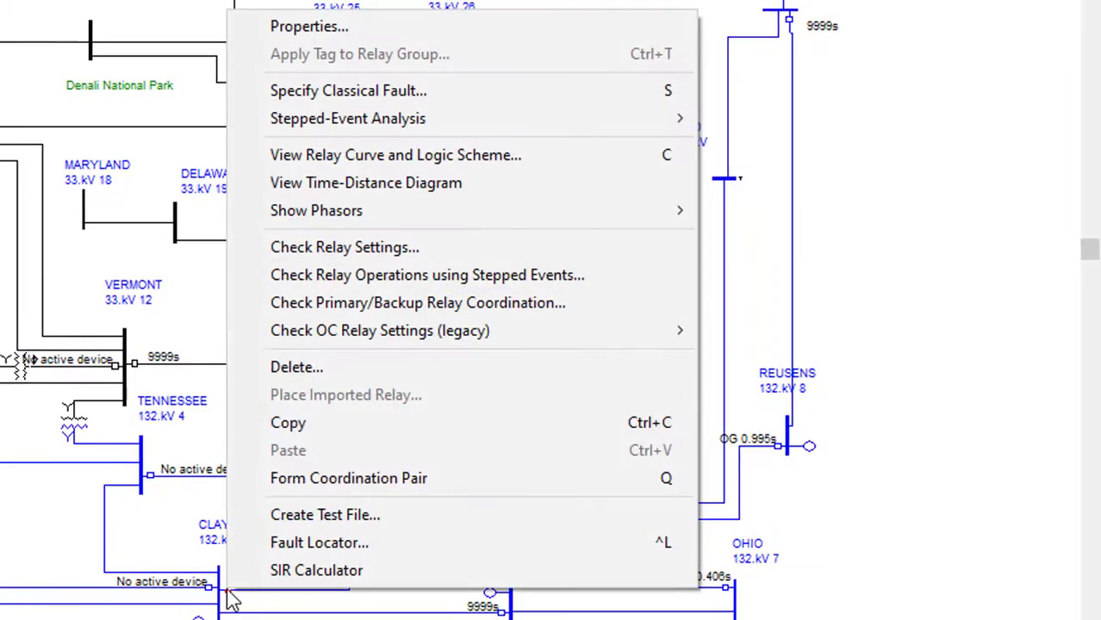
pyautogui.click(293, 514)
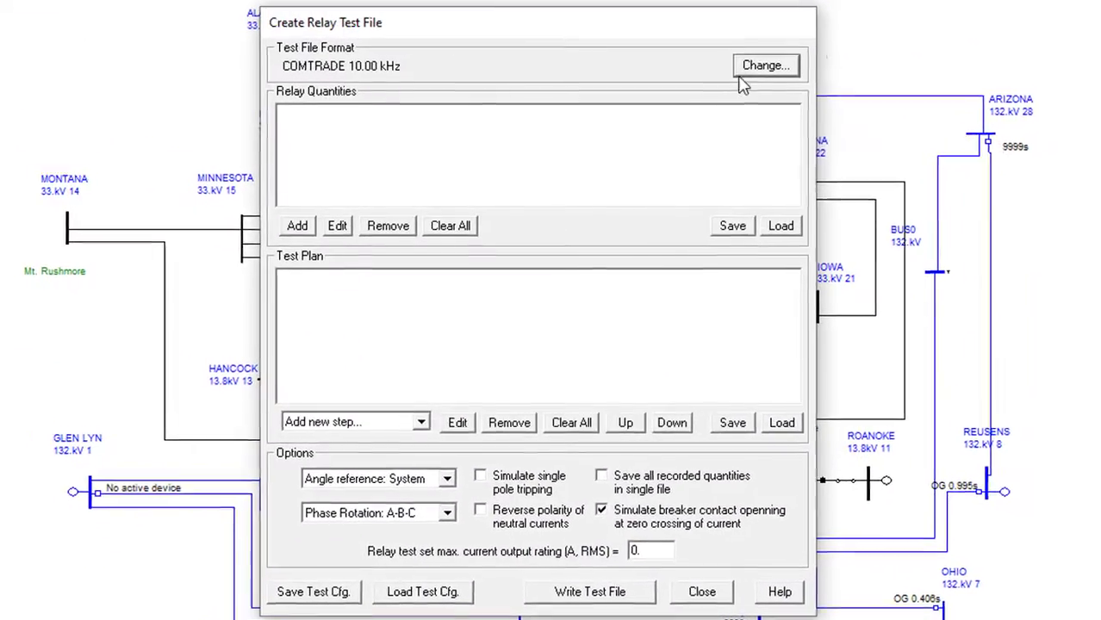
# Try Doble SS1, Excel CSV and tab-delimited formats, then keep COMTRADE 10 kHz
pyautogui.click(656, 6)
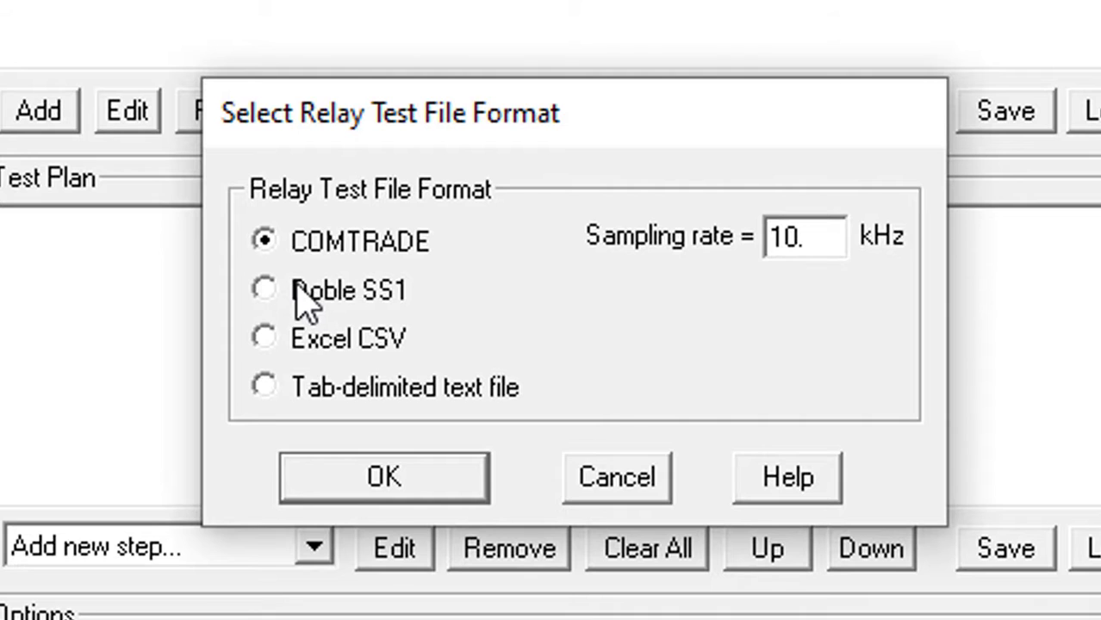
pyautogui.click(298, 293)
pyautogui.click(300, 338)
pyautogui.click(294, 382)
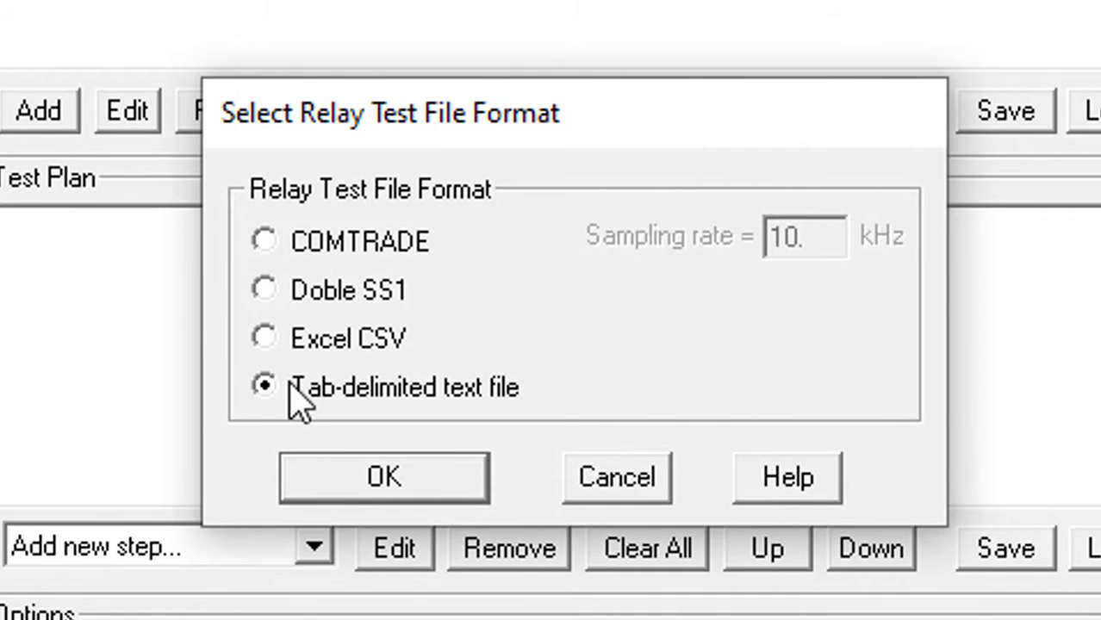
pyautogui.click(277, 242)
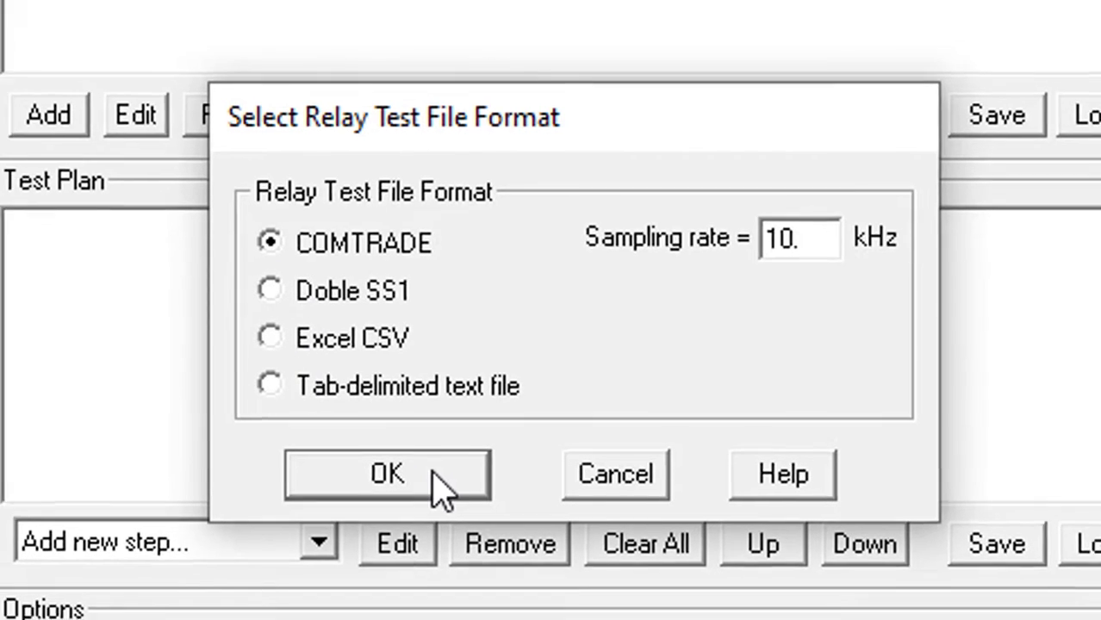
pyautogui.click(439, 479)
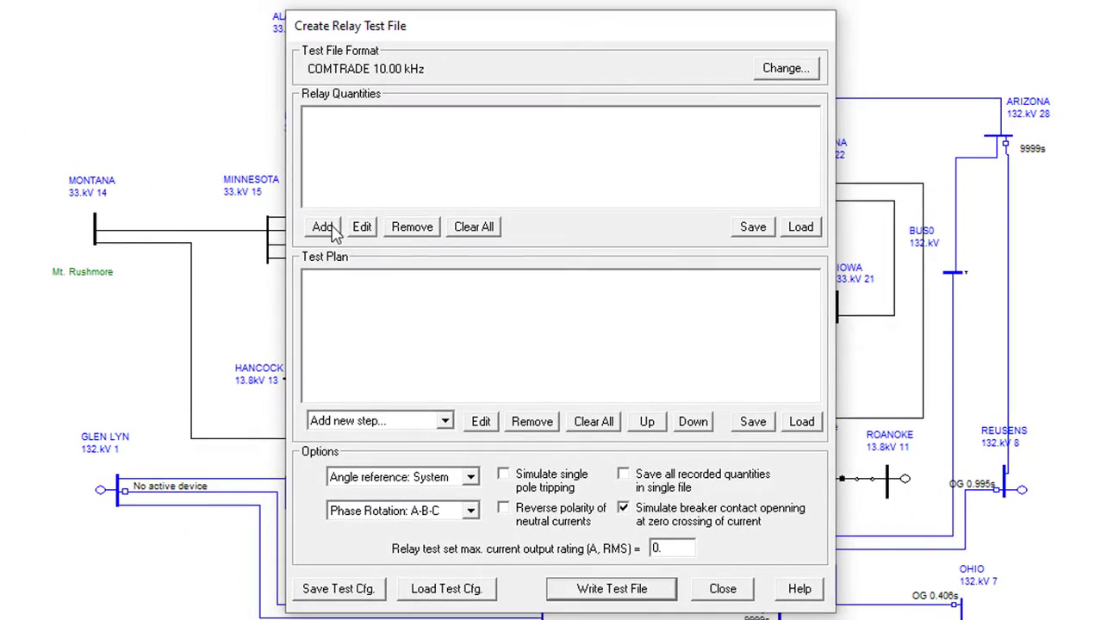